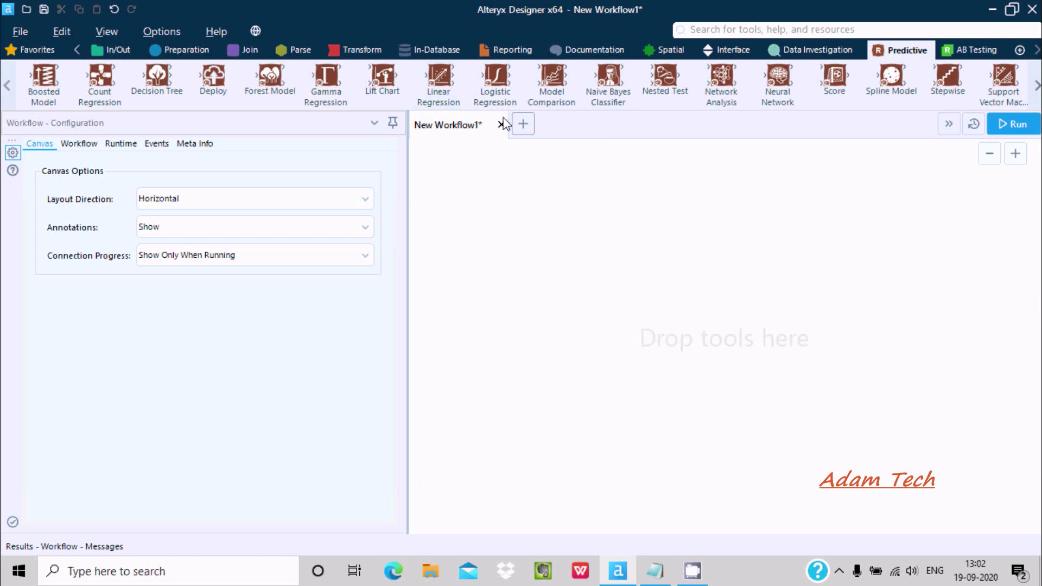
- Add an Input Data tool to the empty canvas and connect it to the recent sample file d.yxdb
{"action": "left_click_drag", "start_coordinate": [439, 77], "coordinate": [438, 79]}
{"action": "left_click", "coordinate": [115, 51]}
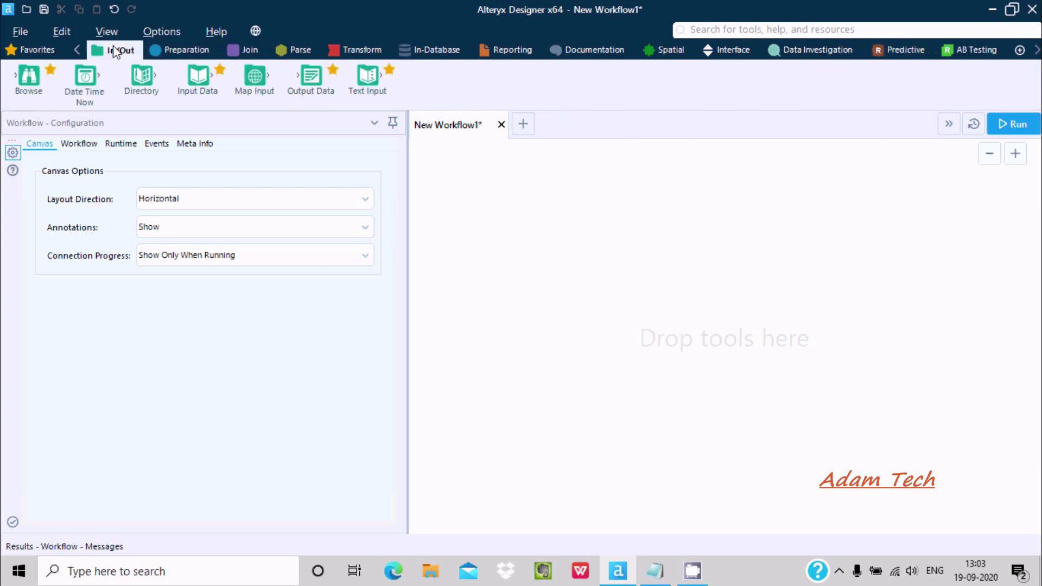
{"action": "left_click_drag", "start_coordinate": [197, 79], "coordinate": [533, 211]}
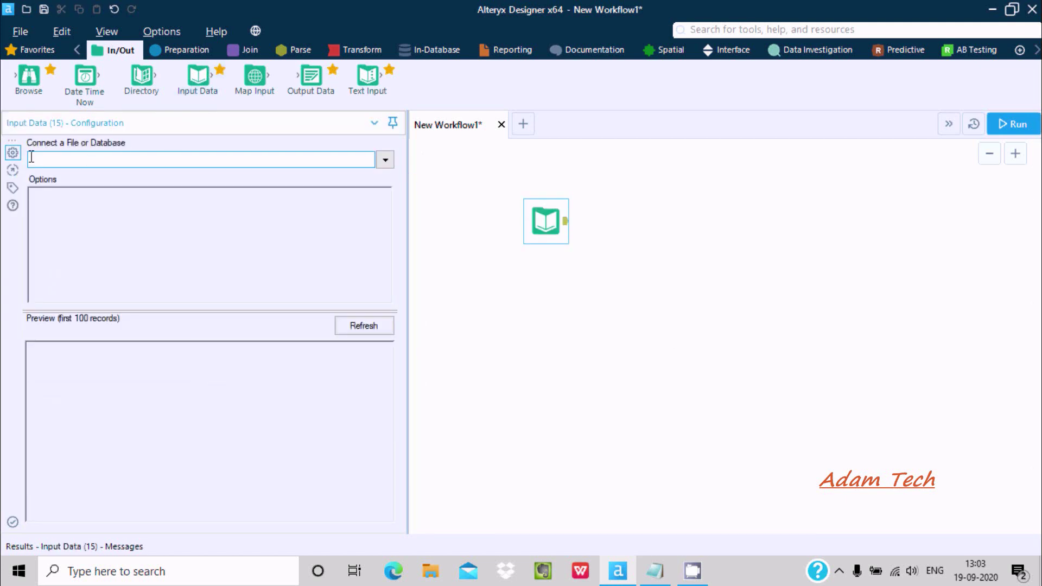
{"action": "left_click", "coordinate": [385, 159]}
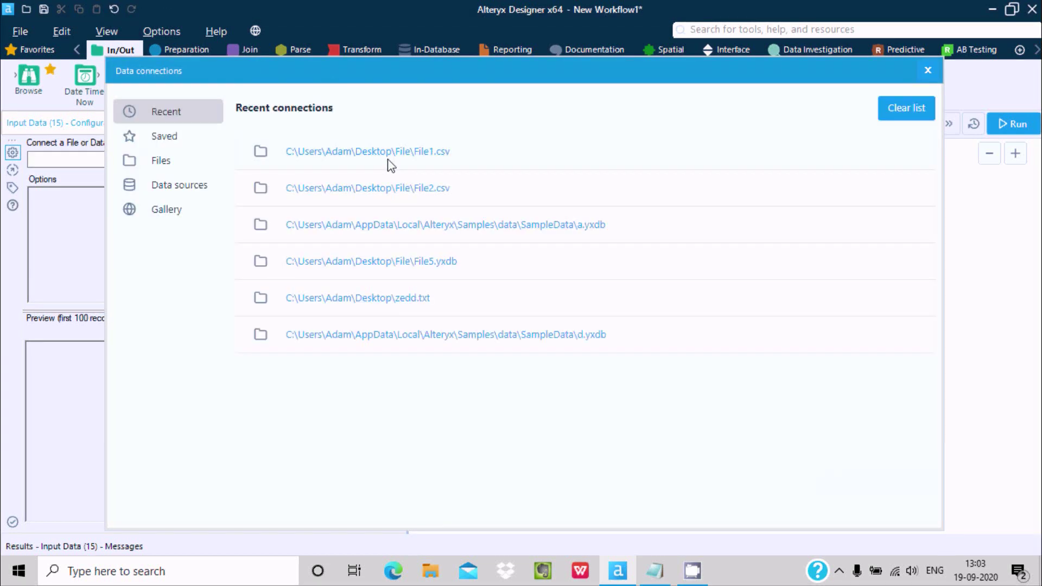
{"action": "left_click", "coordinate": [163, 191]}
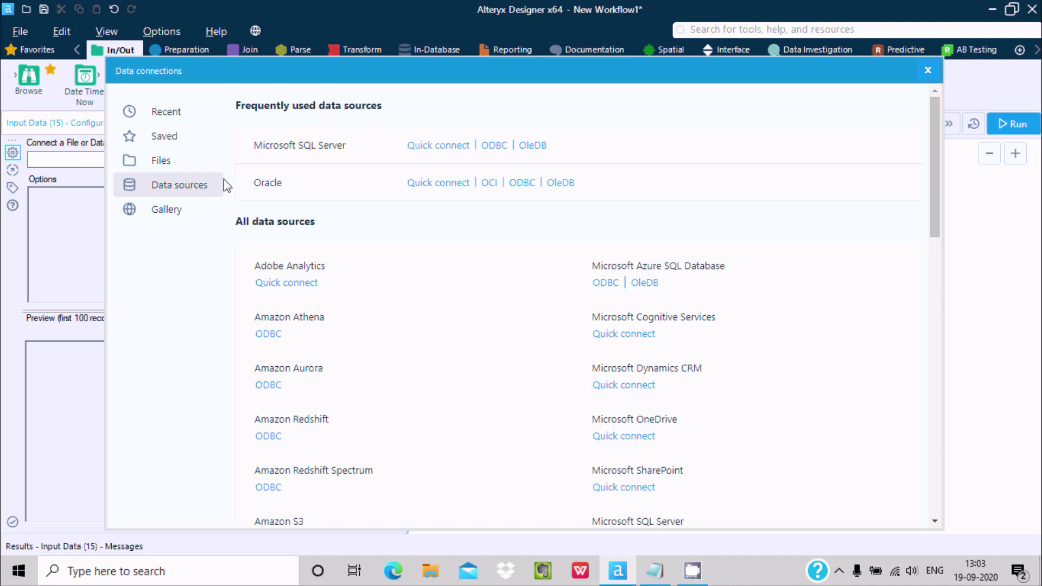
{"action": "left_click", "coordinate": [184, 164]}
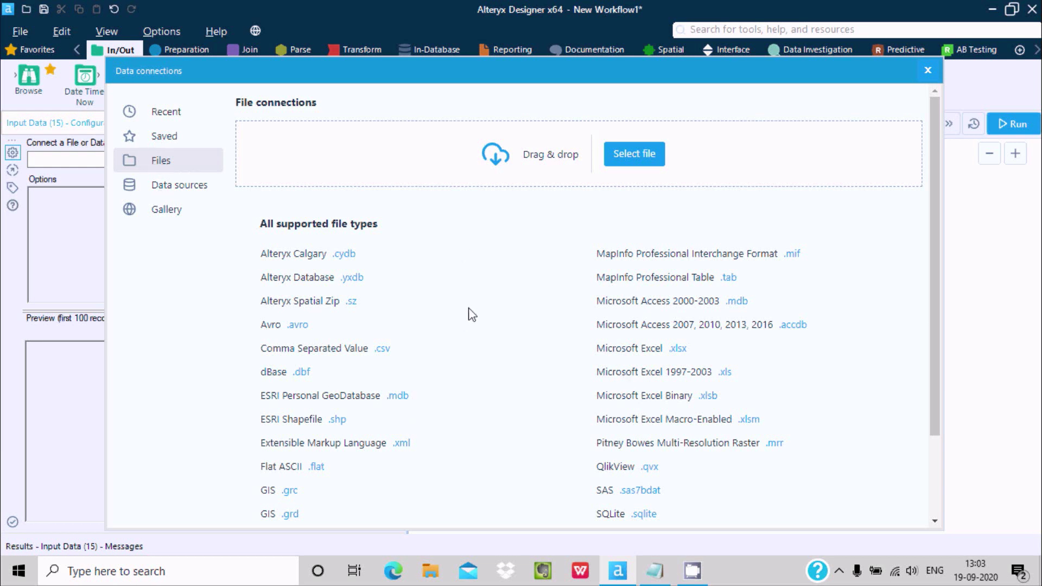
{"action": "left_click", "coordinate": [164, 114]}
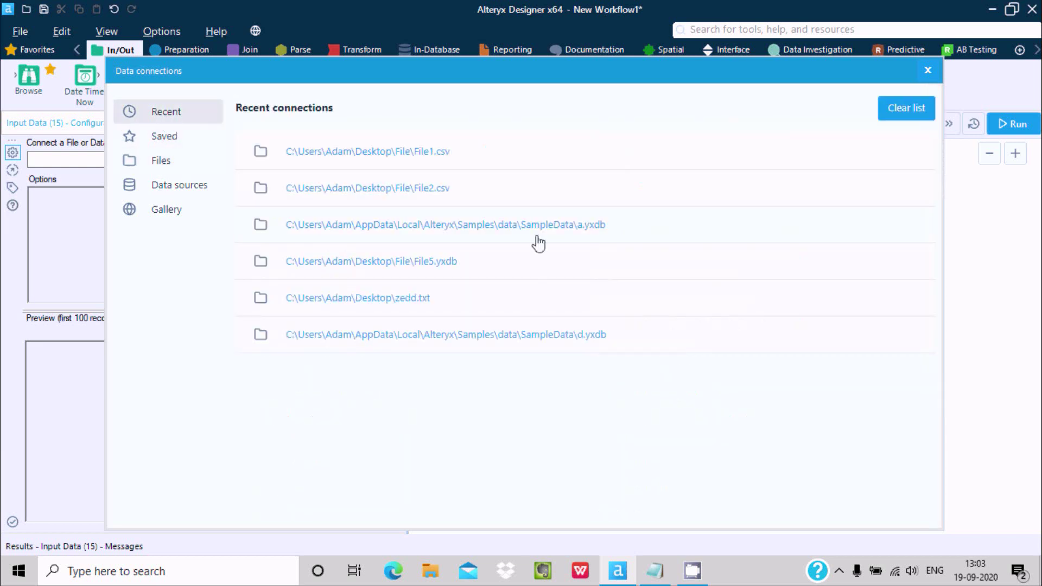
{"action": "left_click", "coordinate": [488, 336]}
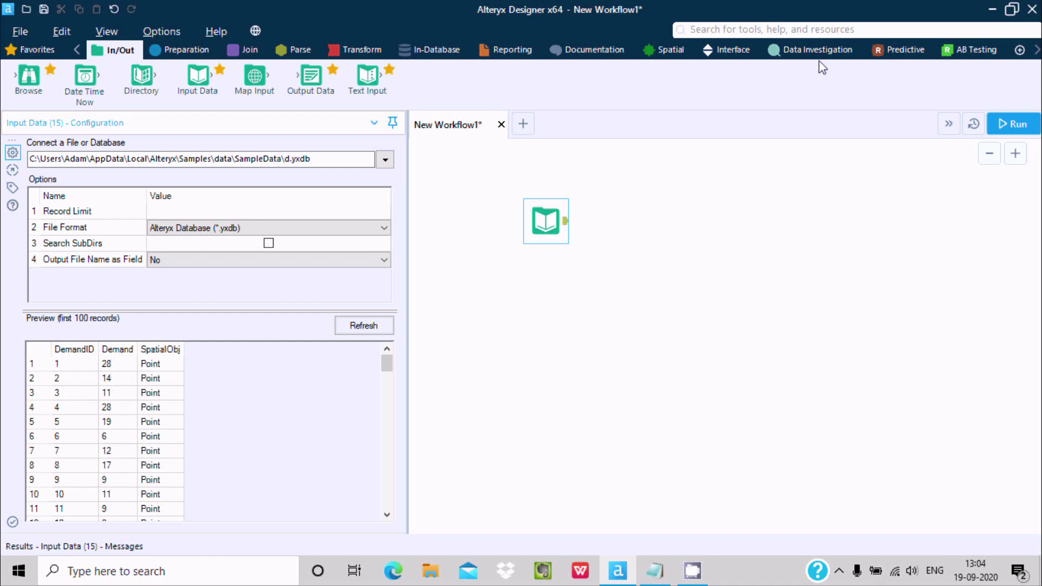
- Add a Linear Regression tool beside the d.yxdb input, connect the input to it, and move it further away to widen the gap
{"action": "left_click", "coordinate": [902, 50]}
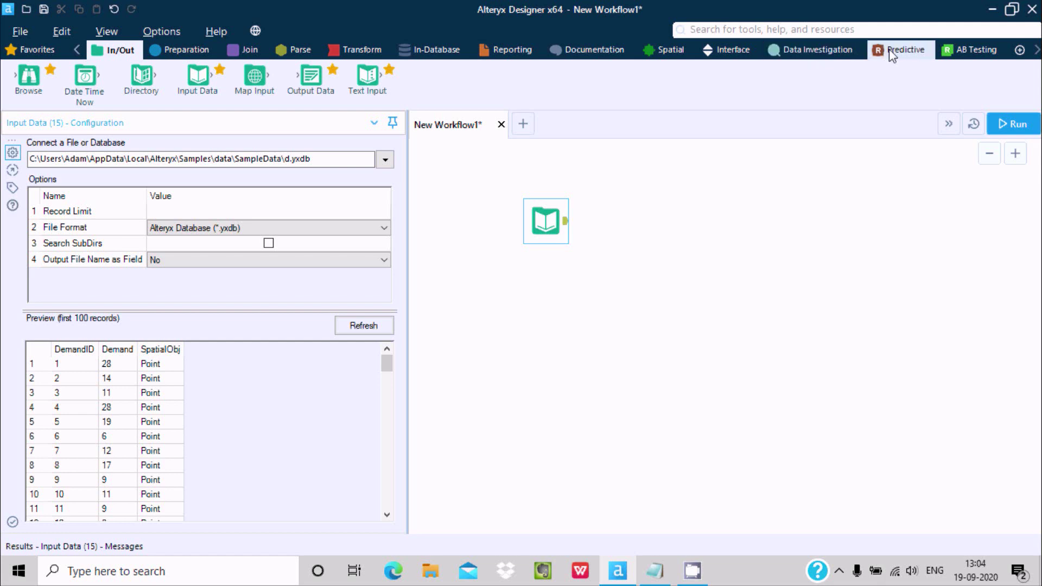
{"action": "left_click_drag", "start_coordinate": [438, 76], "coordinate": [698, 202]}
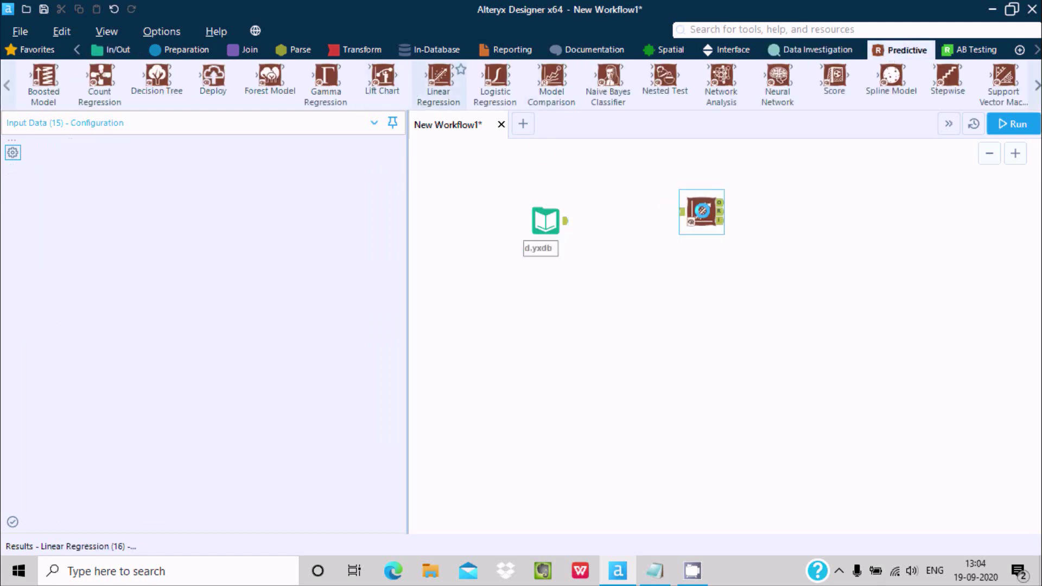
{"action": "left_click_drag", "start_coordinate": [573, 223], "coordinate": [712, 229]}
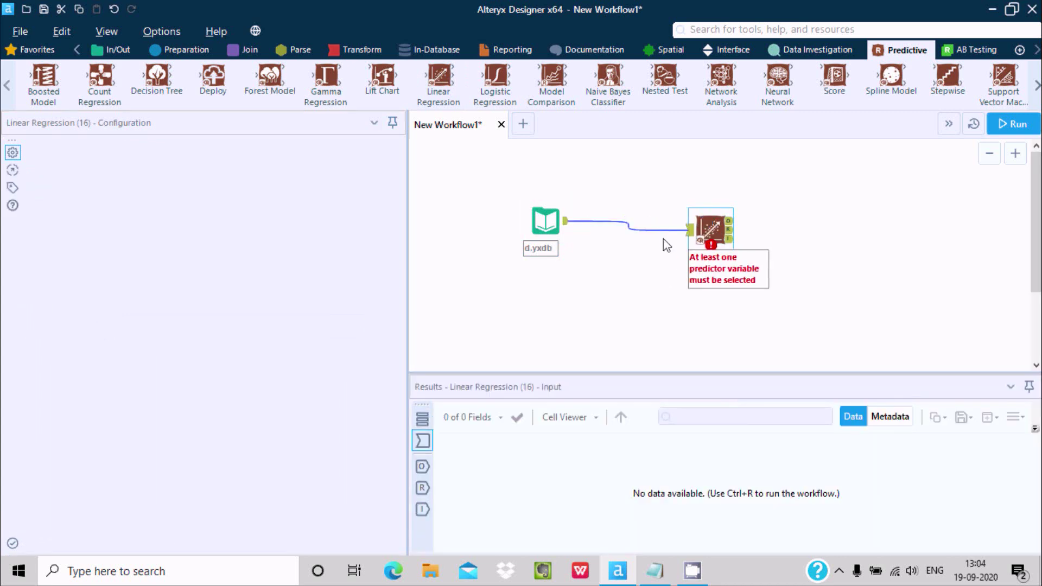
{"action": "left_click", "coordinate": [631, 229]}
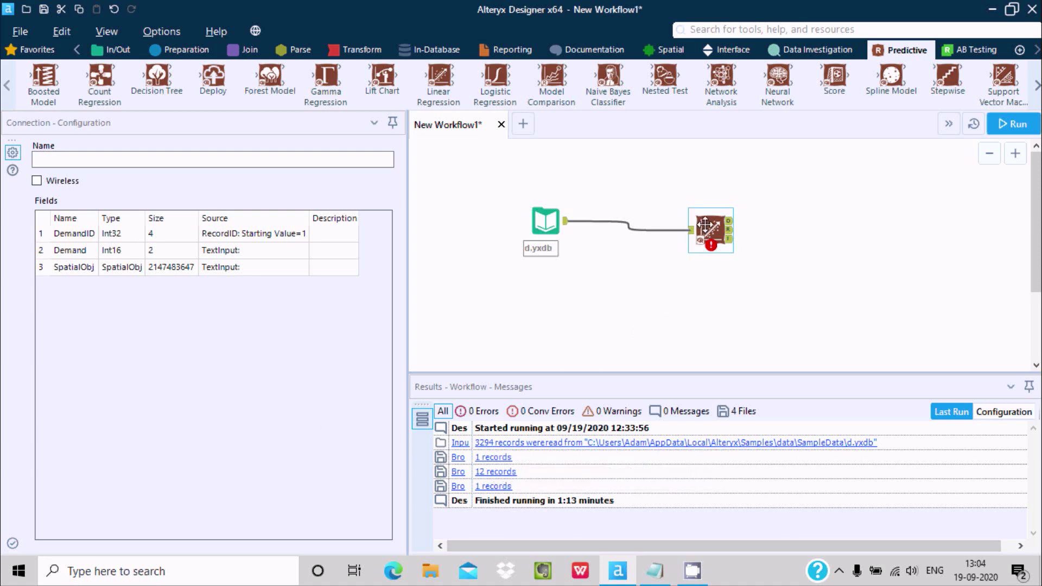
{"action": "left_click_drag", "start_coordinate": [710, 231], "coordinate": [744, 230]}
- Delete the connection between the d.yxdb input and the Linear Regression tool
{"action": "right_click", "coordinate": [650, 227]}
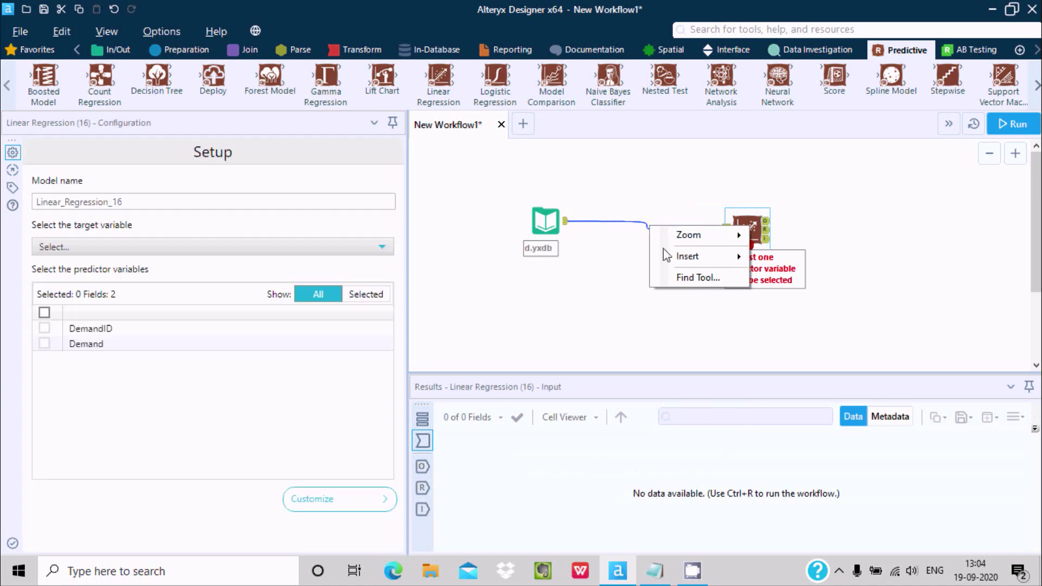
{"action": "left_click", "coordinate": [611, 234]}
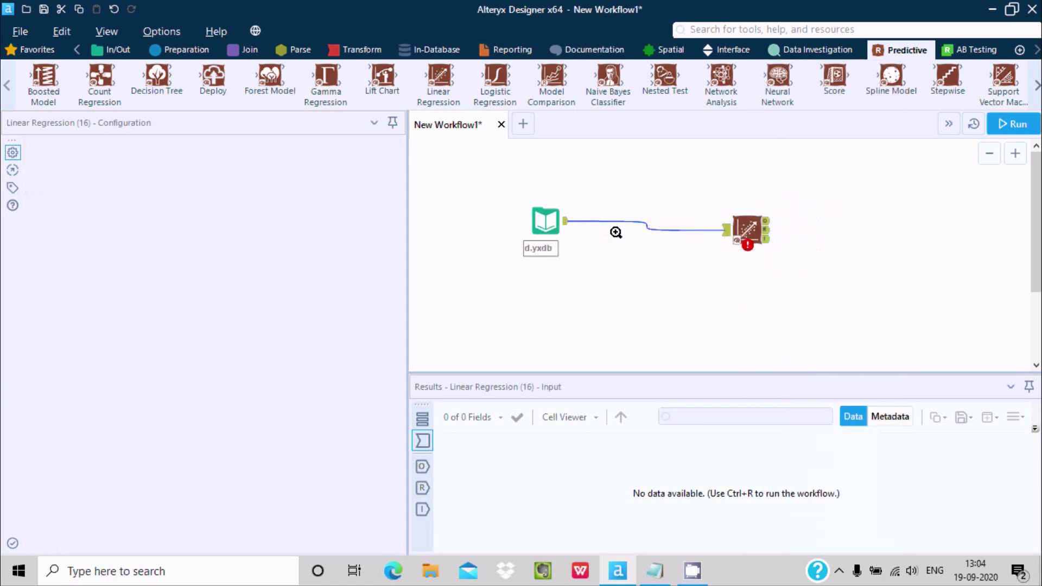
{"action": "right_click", "coordinate": [610, 220]}
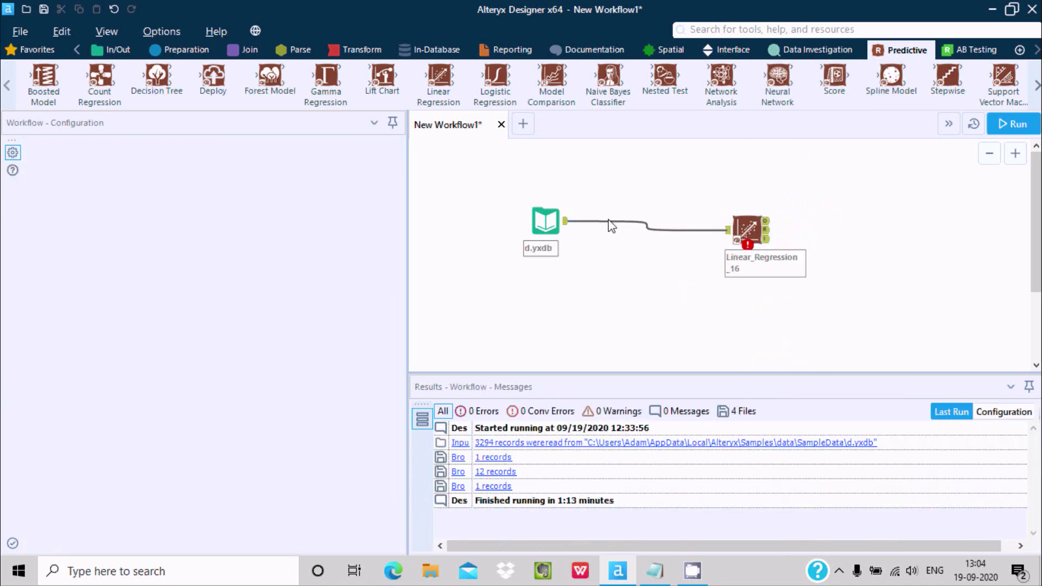
{"action": "left_click", "coordinate": [633, 250]}
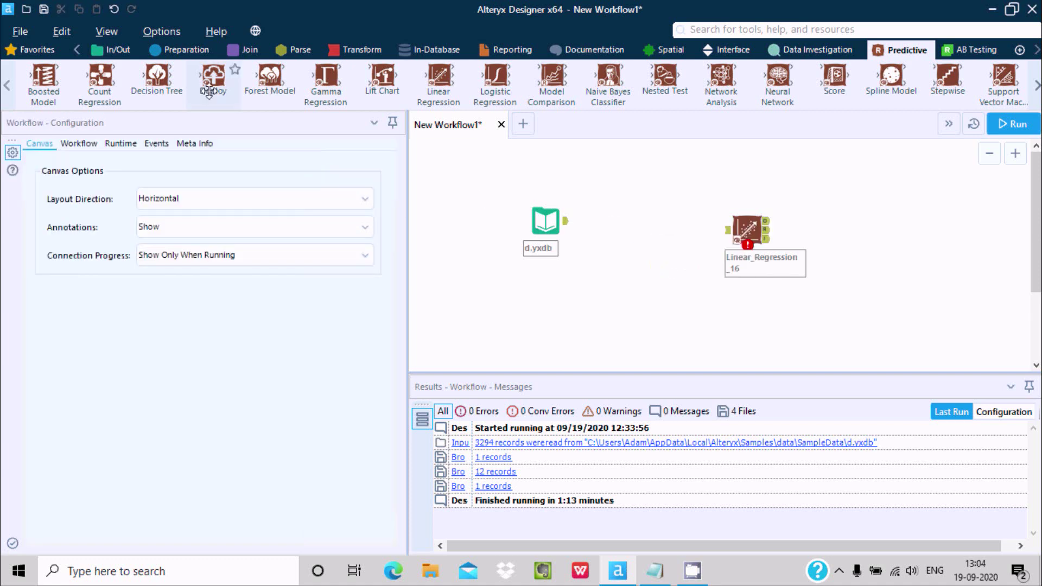
- Insert a connected Filter tool between the d.yxdb input and Linear Regression, with the basic filter DemandID <= 200
{"action": "left_click", "coordinate": [183, 54]}
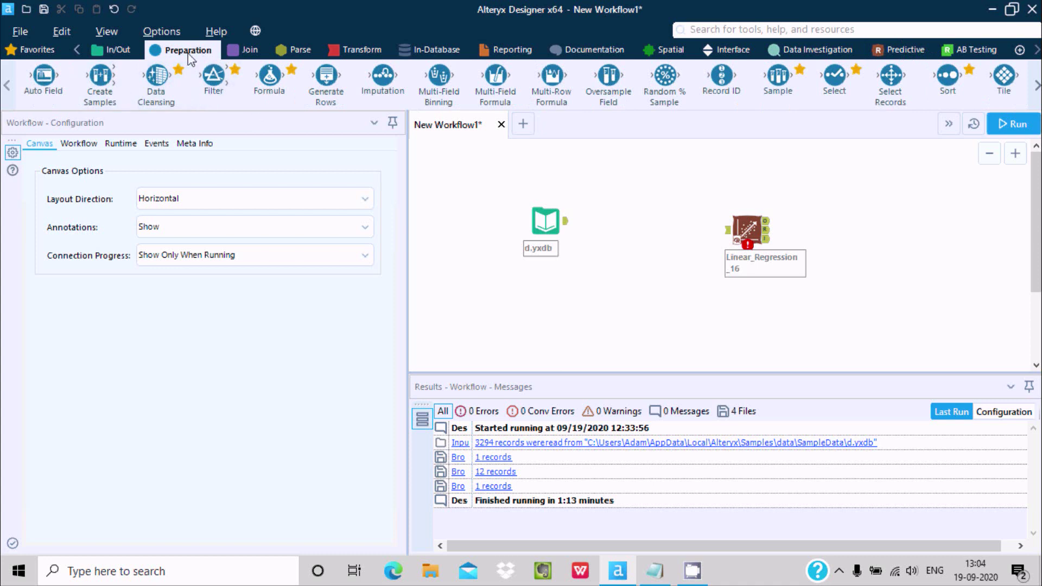
{"action": "left_click_drag", "start_coordinate": [209, 86], "coordinate": [644, 226]}
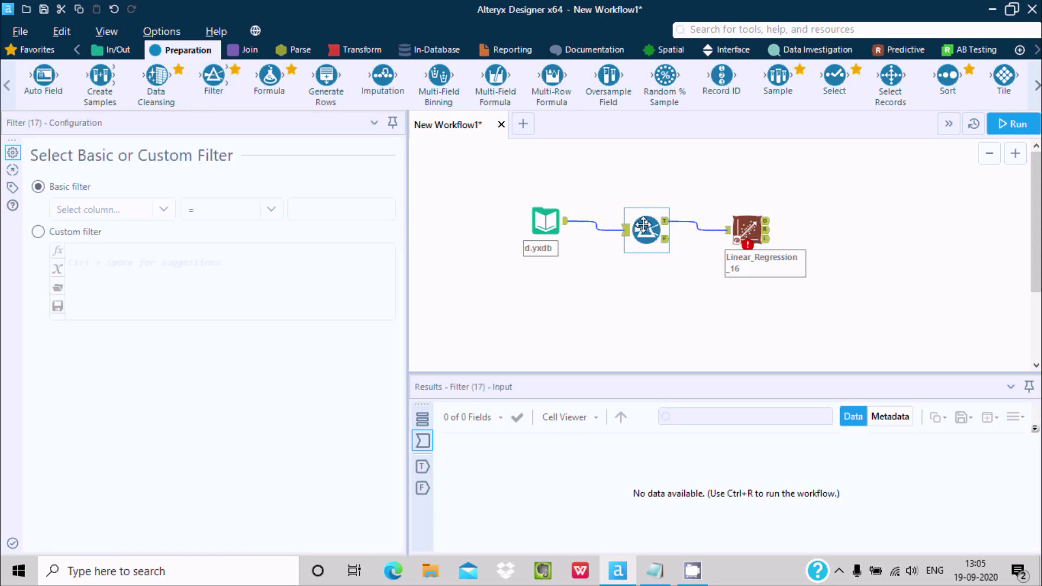
{"action": "left_click", "coordinate": [164, 210]}
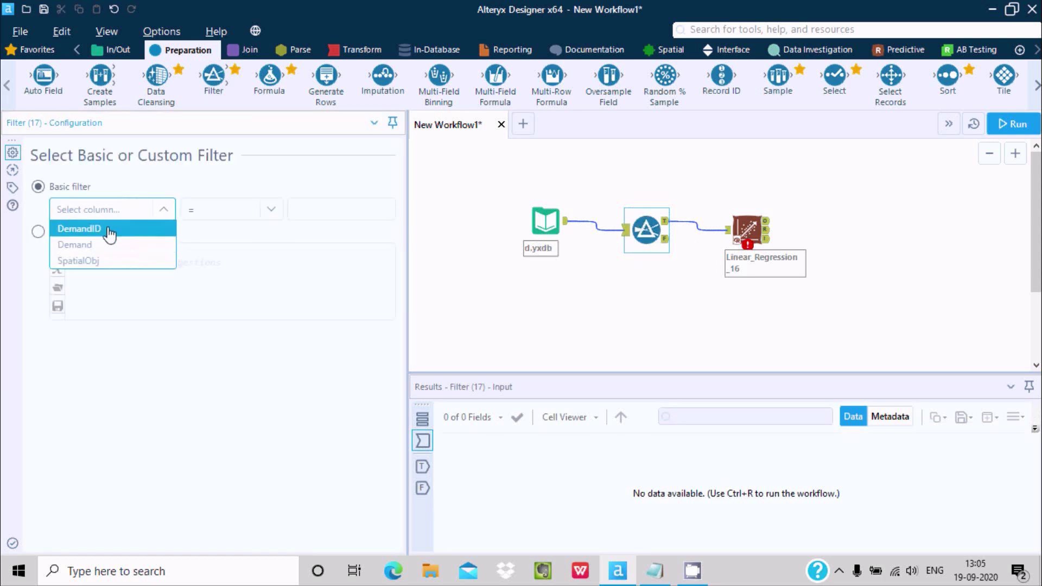
{"action": "left_click", "coordinate": [106, 230]}
{"action": "left_click", "coordinate": [272, 210]}
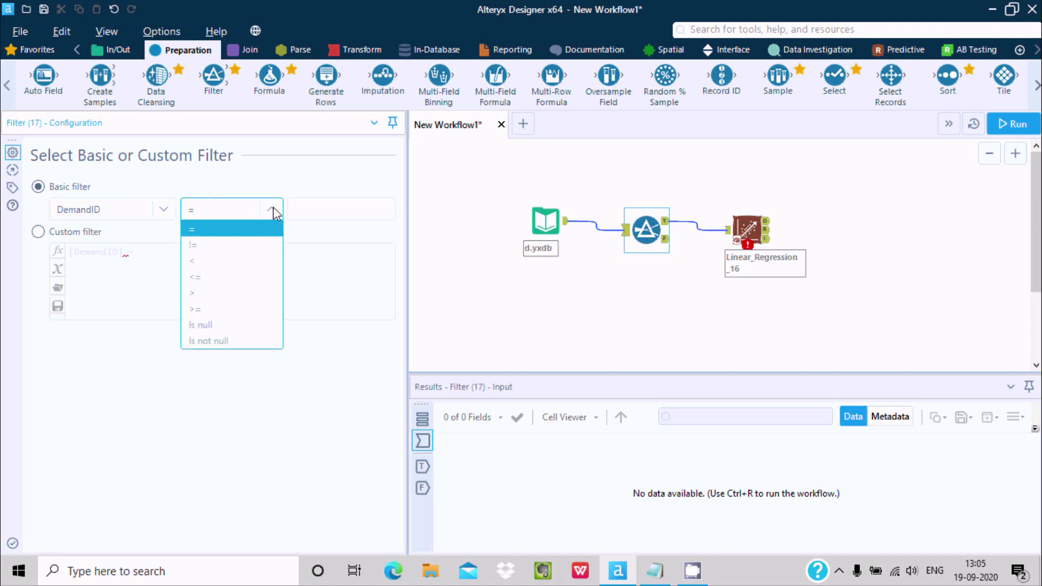
{"action": "left_click", "coordinate": [223, 283]}
{"action": "left_click", "coordinate": [298, 208]}
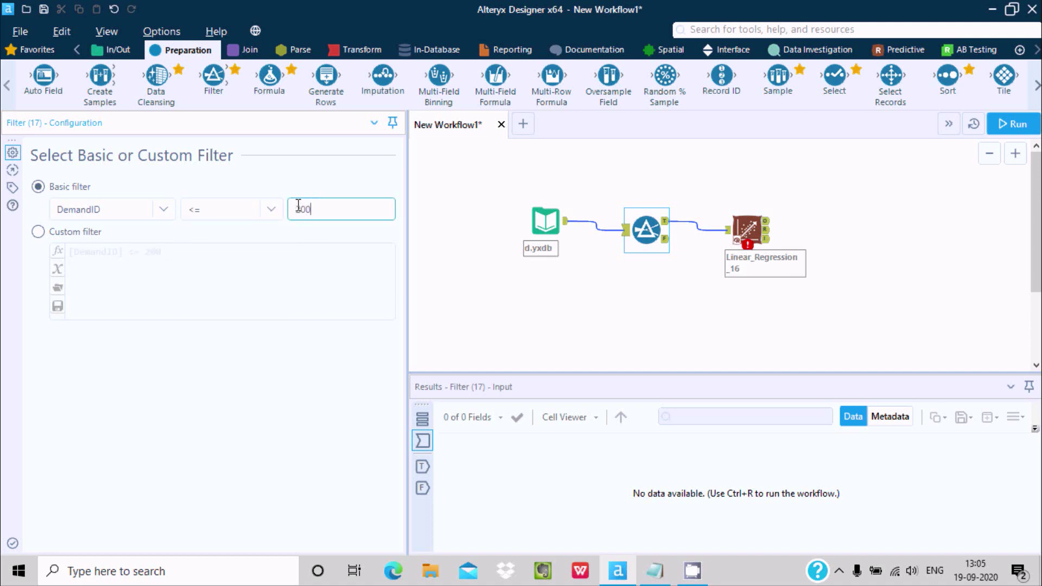
{"action": "type", "text": "200"}
{"action": "left_click", "coordinate": [463, 203]}
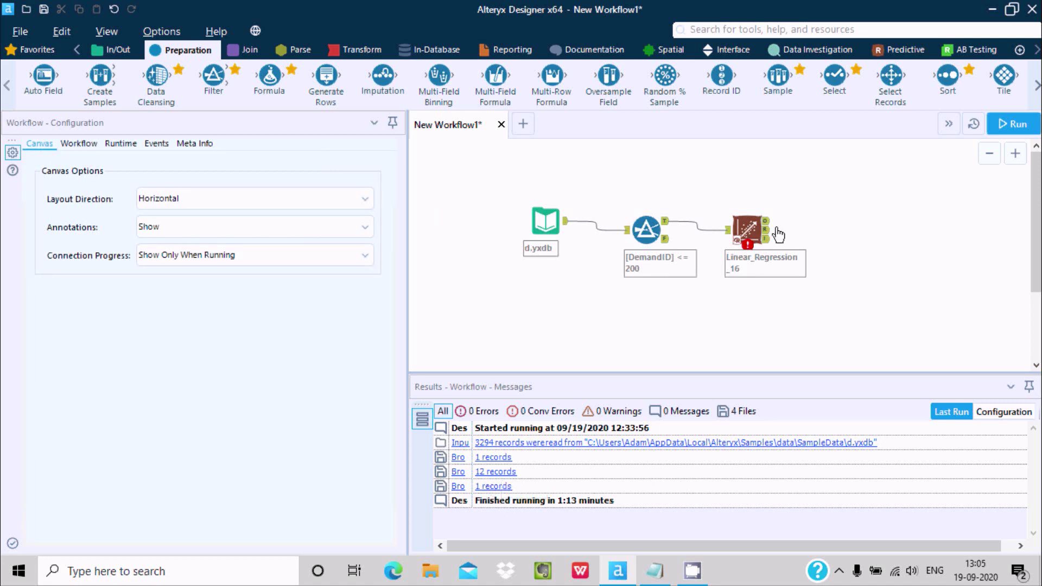
- Configure the Linear Regression tool with DemandID as the target variable and Demand as the predictor variable
{"action": "mouse_move", "coordinate": [768, 230]}
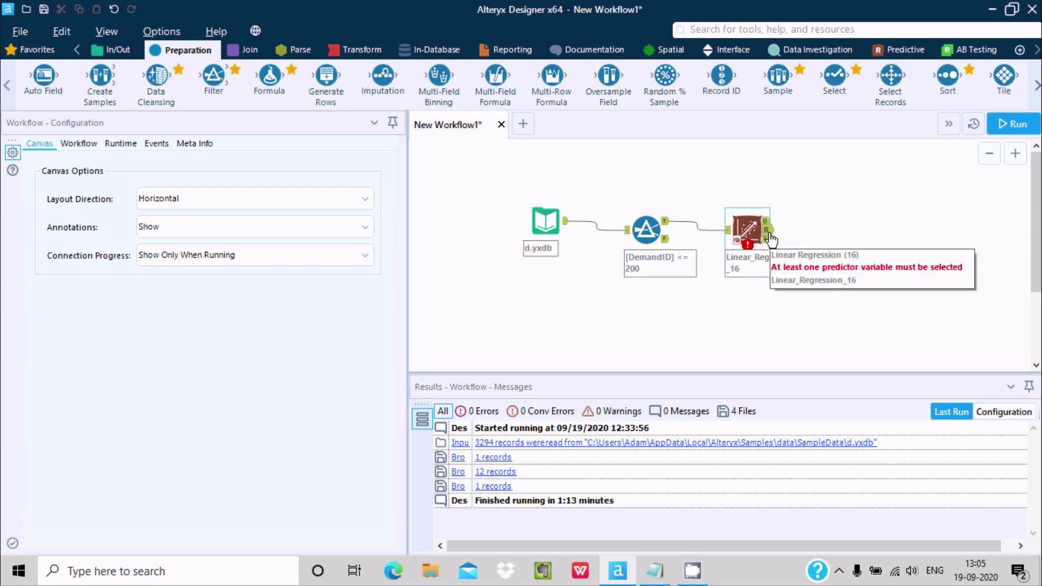
{"action": "left_click", "coordinate": [748, 226]}
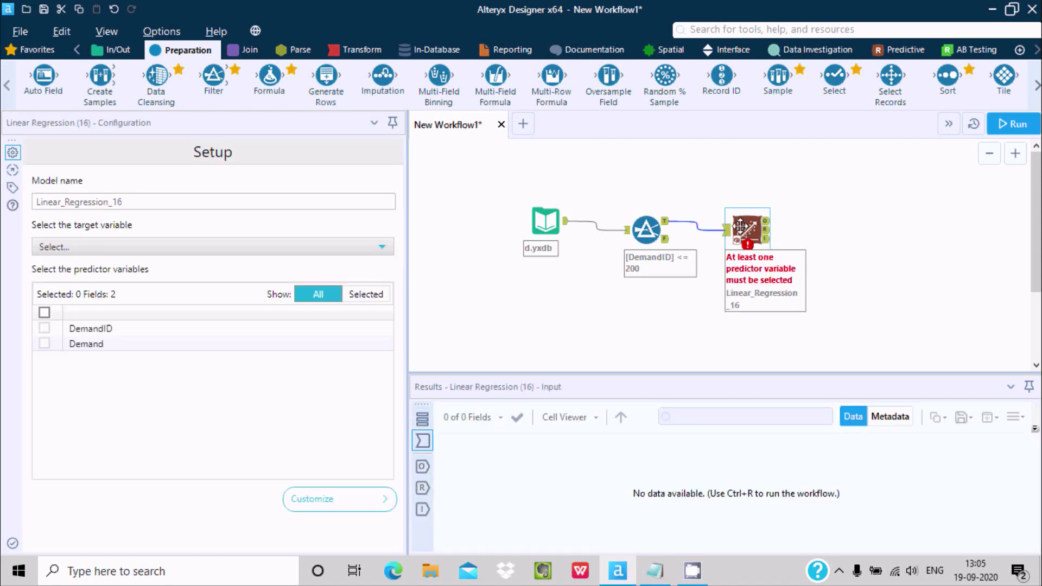
{"action": "left_click", "coordinate": [80, 248]}
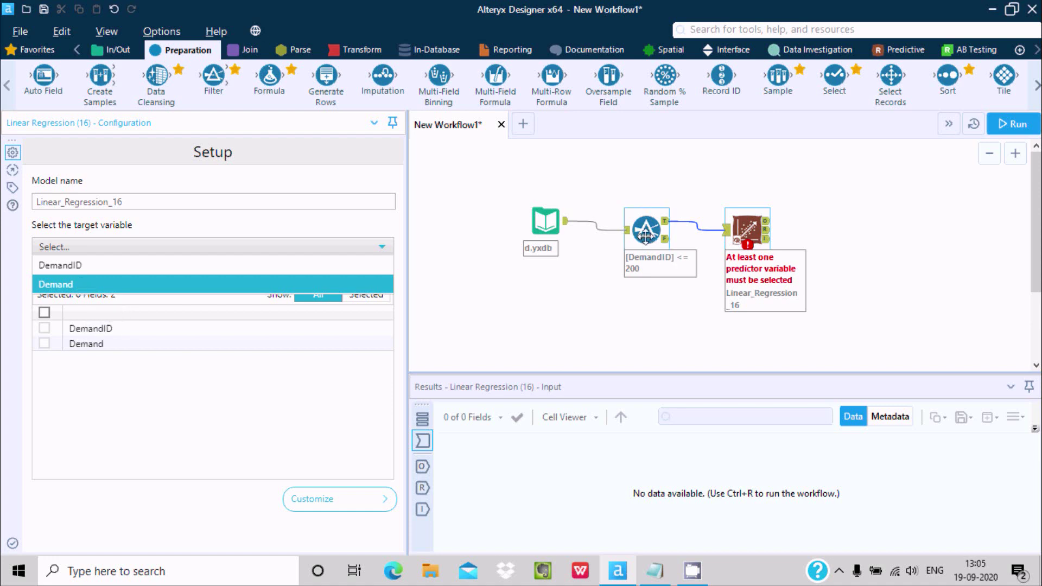
{"action": "left_click", "coordinate": [598, 227]}
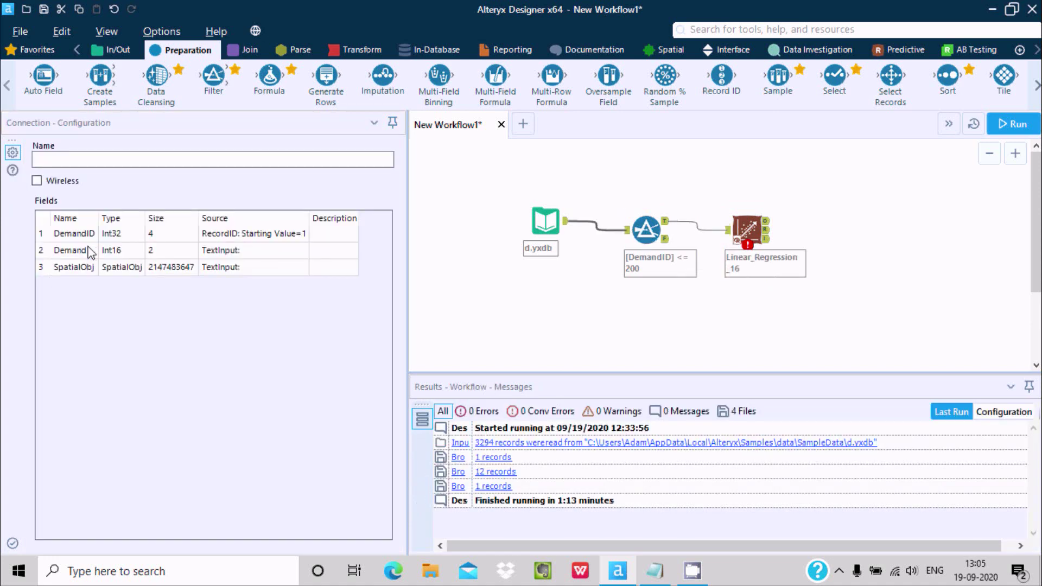
{"action": "left_click", "coordinate": [748, 228]}
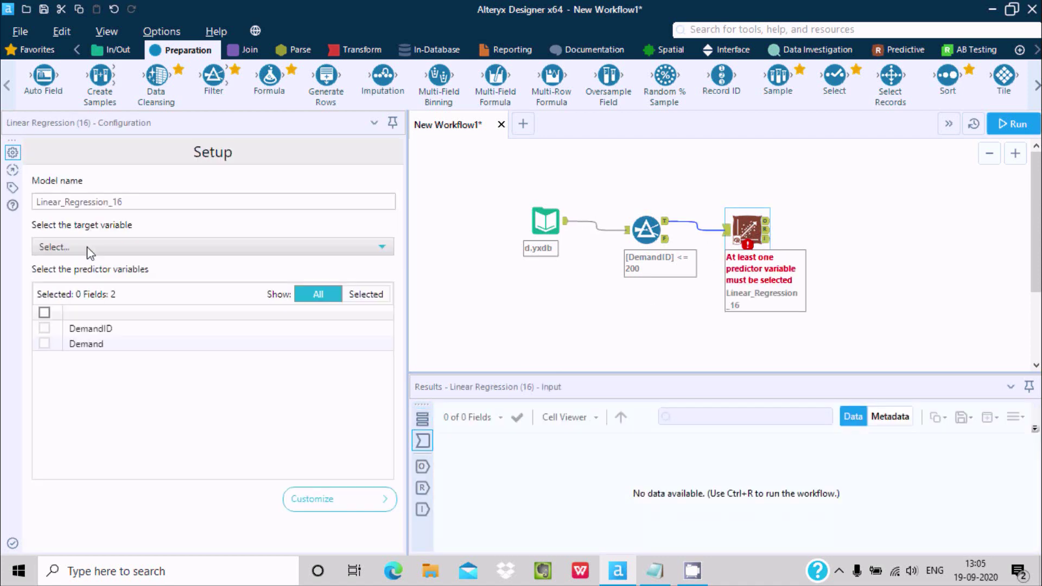
{"action": "left_click", "coordinate": [88, 248]}
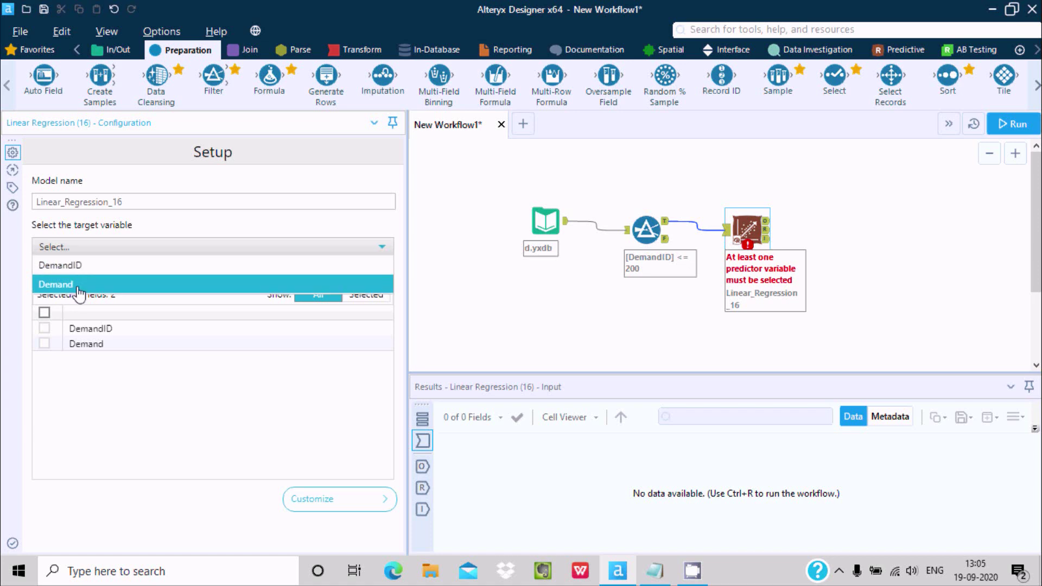
{"action": "left_click", "coordinate": [76, 266]}
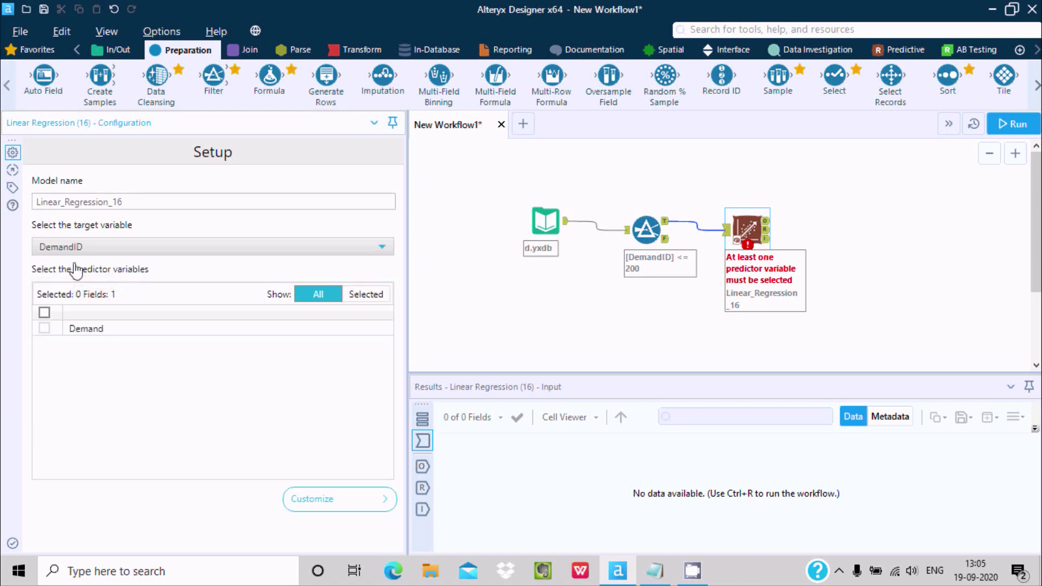
{"action": "left_click", "coordinate": [44, 329]}
- Add three Browse tools, one connected to each of the Linear Regression tool's O, R and I outputs
{"action": "left_click", "coordinate": [109, 52]}
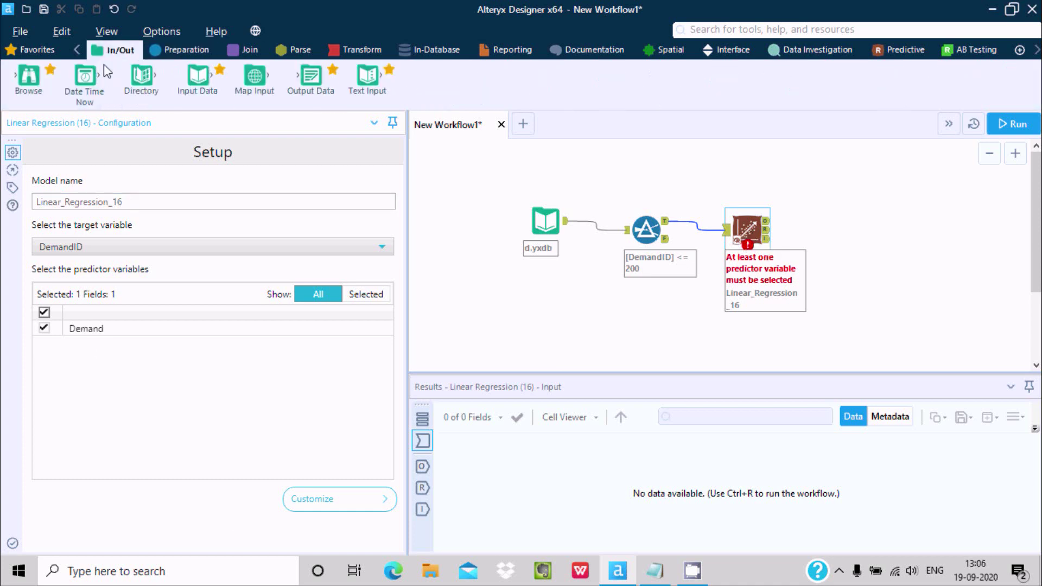
{"action": "left_click_drag", "start_coordinate": [29, 76], "coordinate": [804, 199]}
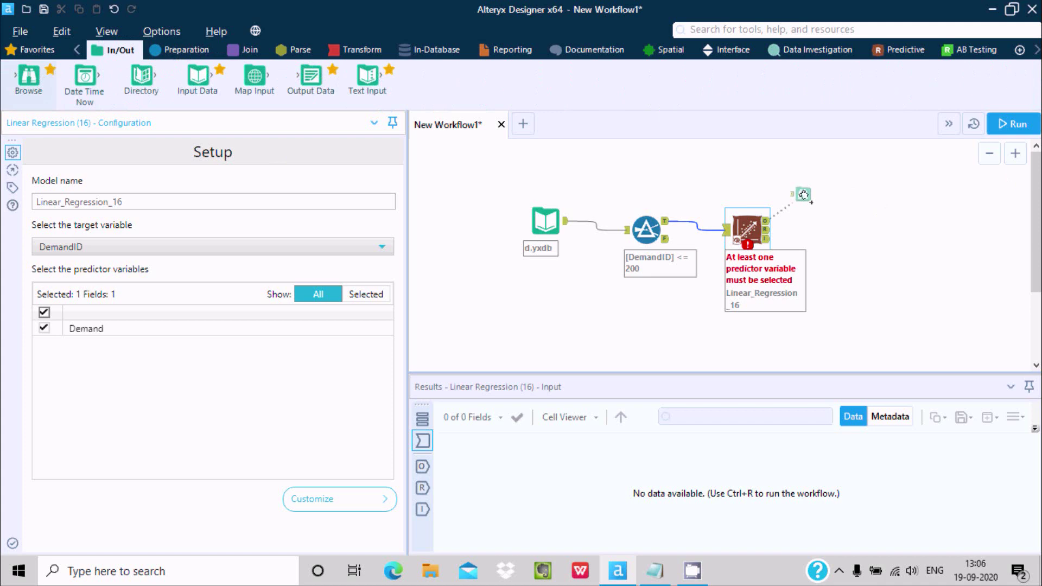
{"action": "left_click_drag", "start_coordinate": [45, 84], "coordinate": [867, 230]}
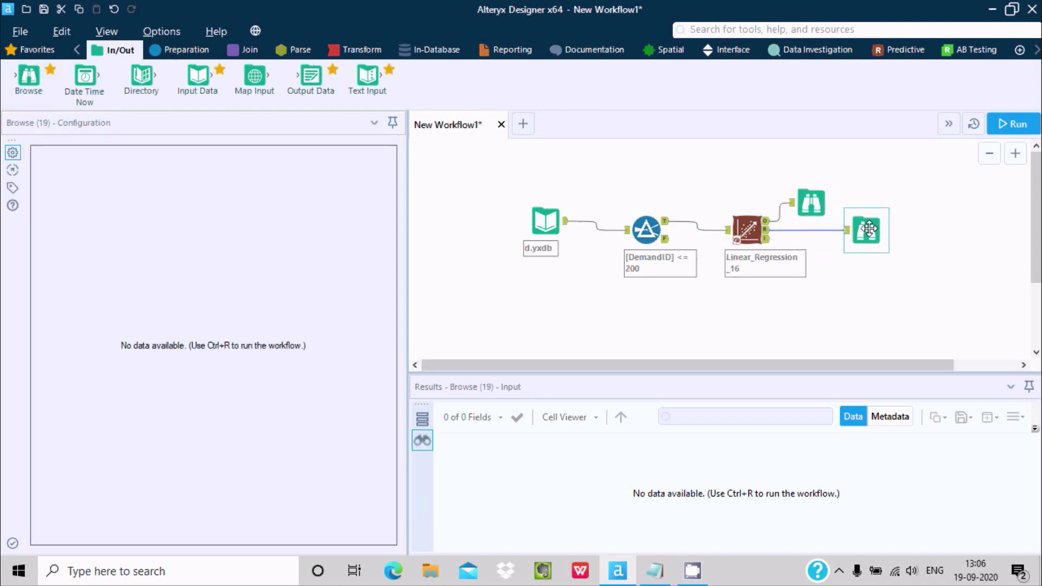
{"action": "left_click_drag", "start_coordinate": [34, 84], "coordinate": [852, 265]}
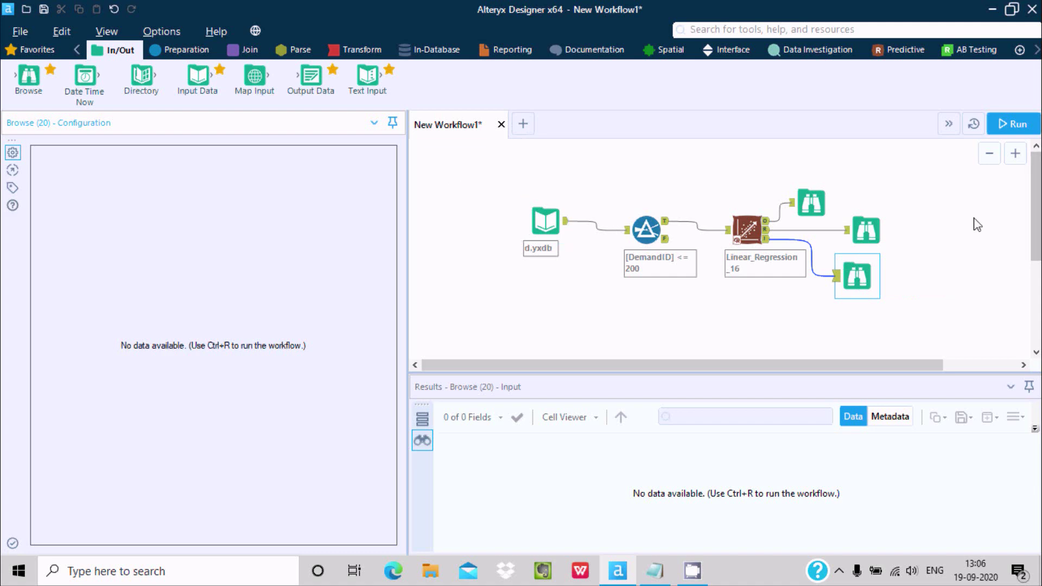
- Run the workflow, dismiss the completion message, and view the Browse results for the regression's O output
{"action": "left_click", "coordinate": [1015, 126]}
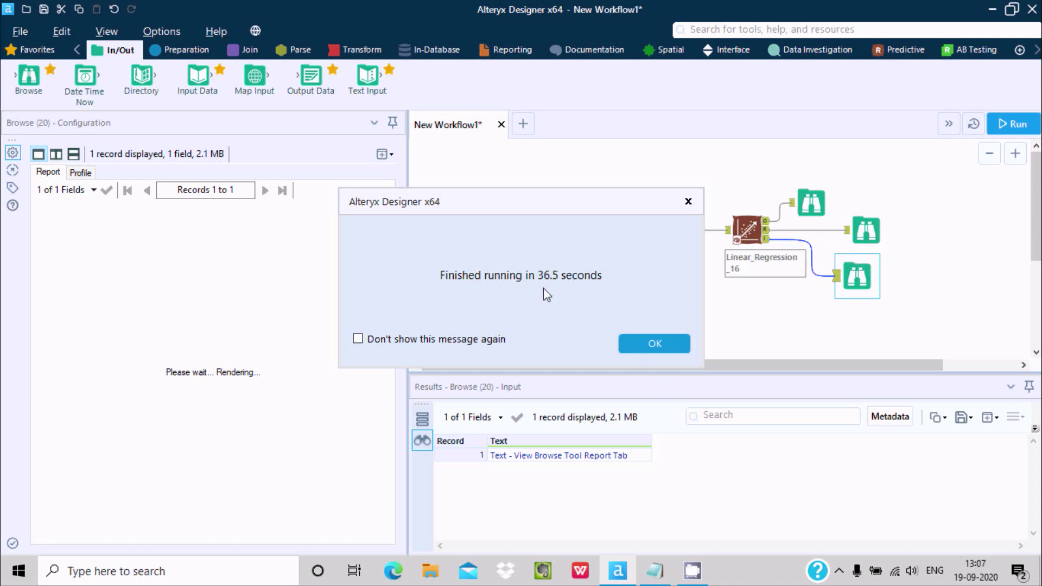
{"action": "left_click", "coordinate": [655, 345]}
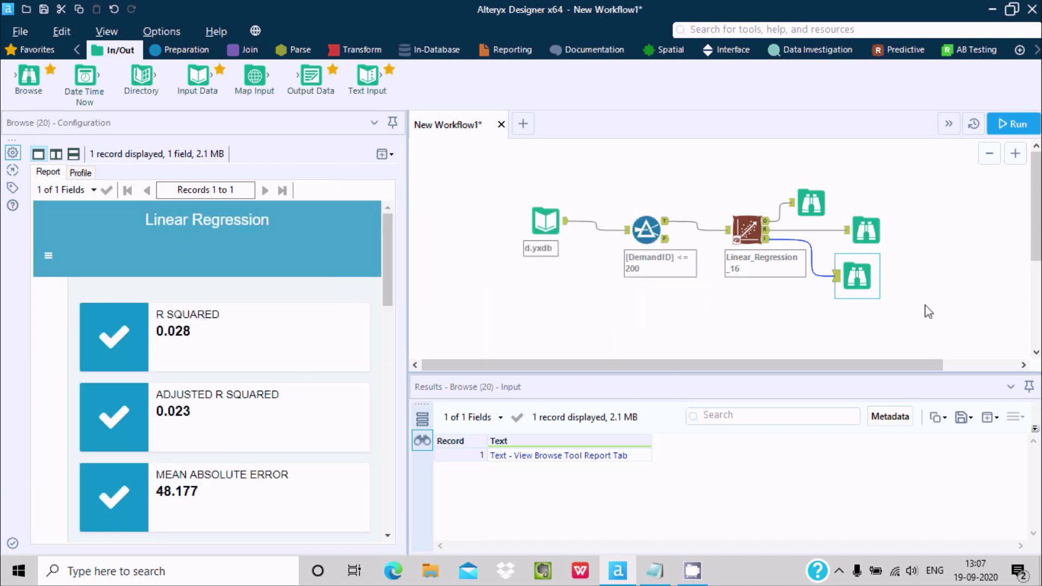
{"action": "left_click", "coordinate": [811, 204]}
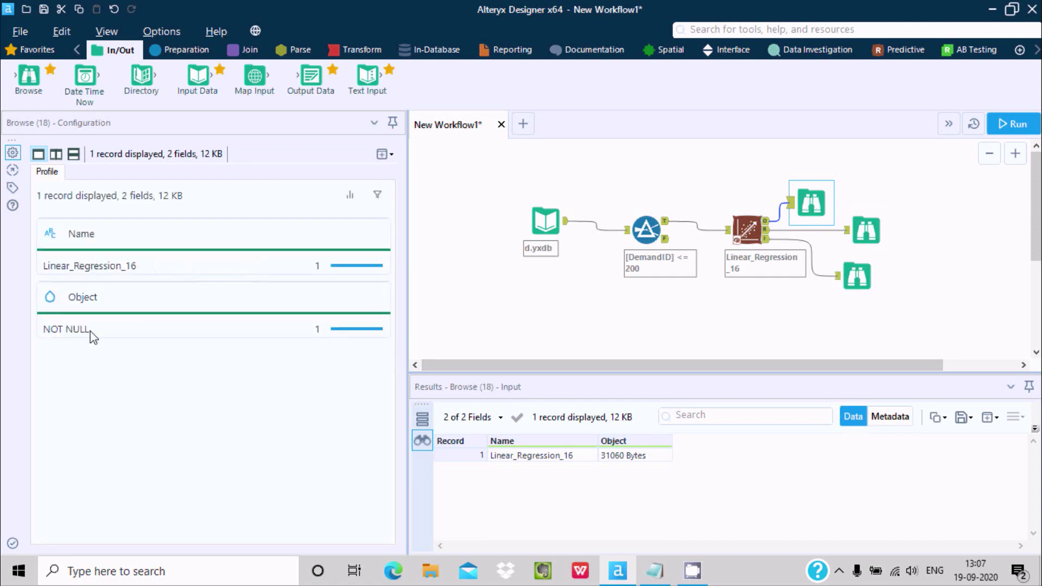
- Read the linear model report from the regression's R output, from the residuals and coefficients through the Type II ANOVA analysis
{"action": "left_click", "coordinate": [864, 236]}
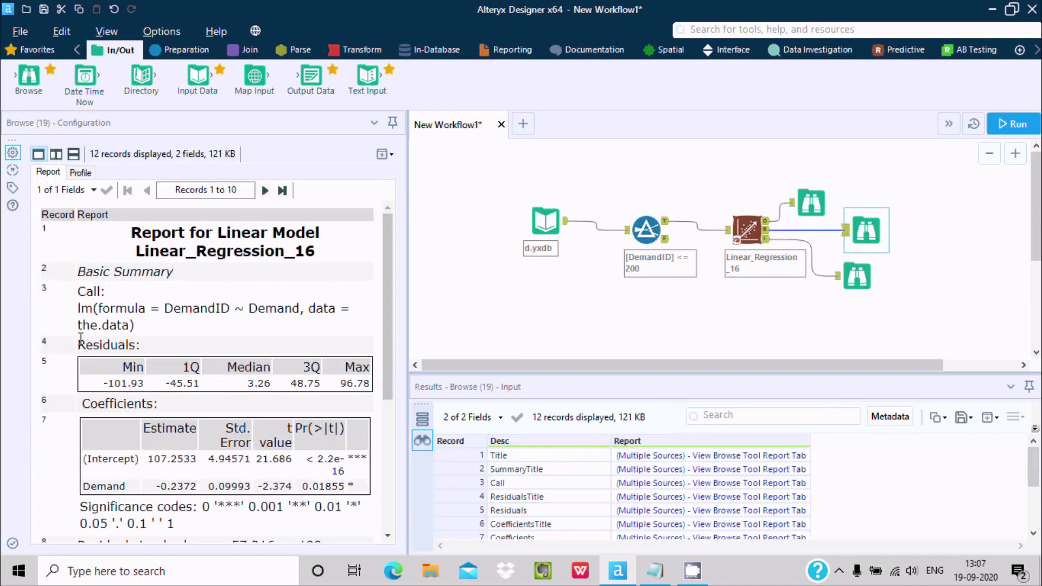
{"action": "left_click_drag", "start_coordinate": [411, 242], "coordinate": [581, 254]}
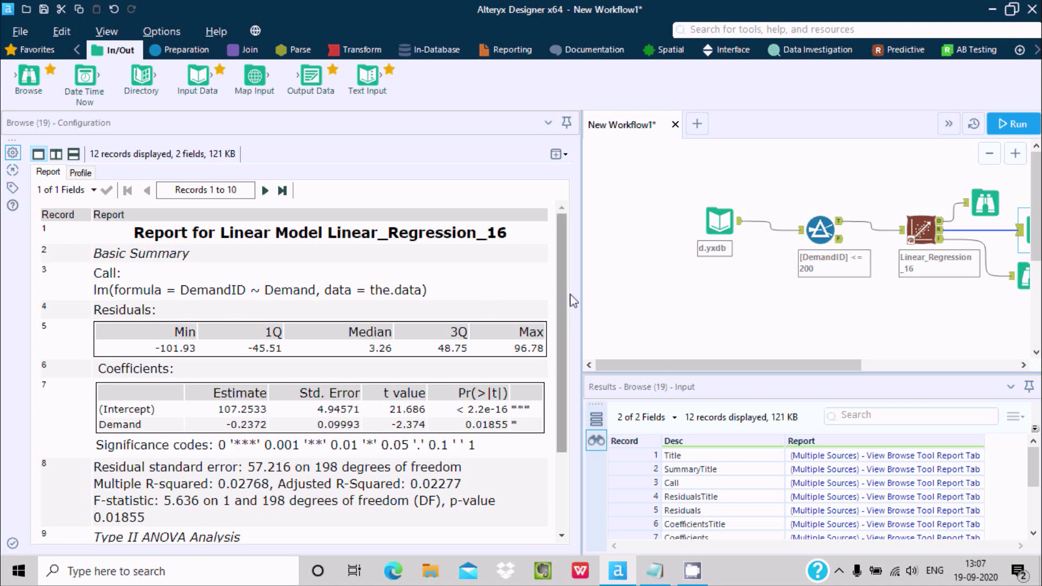
{"action": "left_click_drag", "start_coordinate": [558, 258], "coordinate": [559, 284]}
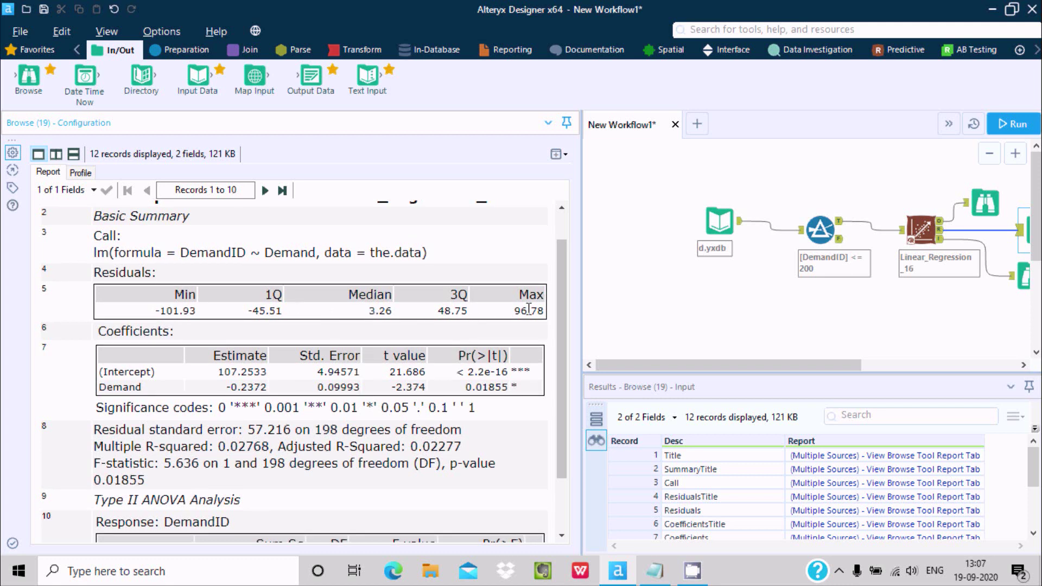
{"action": "left_click_drag", "start_coordinate": [556, 309], "coordinate": [556, 347]}
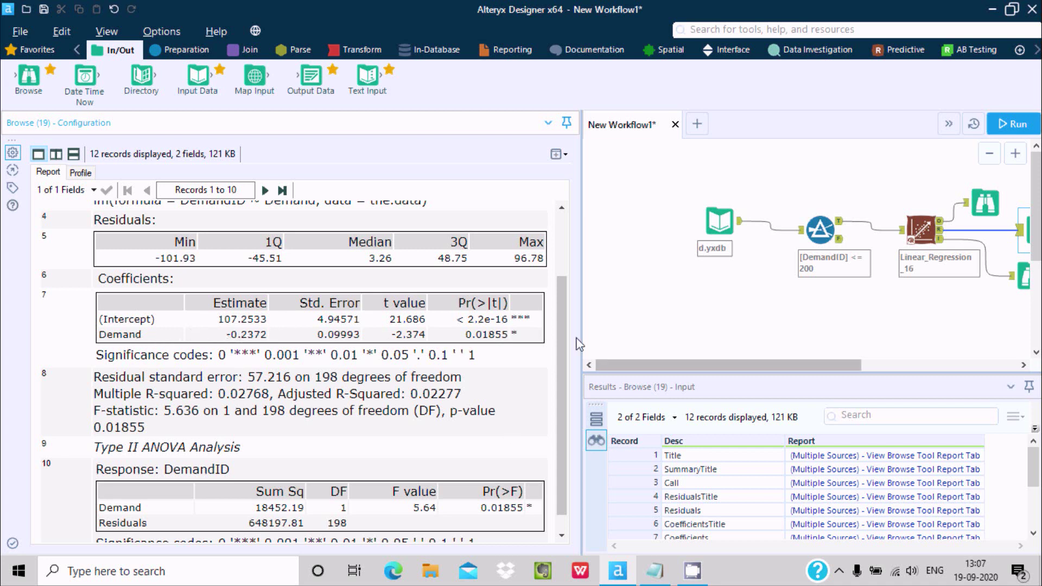
{"action": "scroll", "coordinate": [568, 325], "scroll_direction": "down", "scroll_amount": 1}
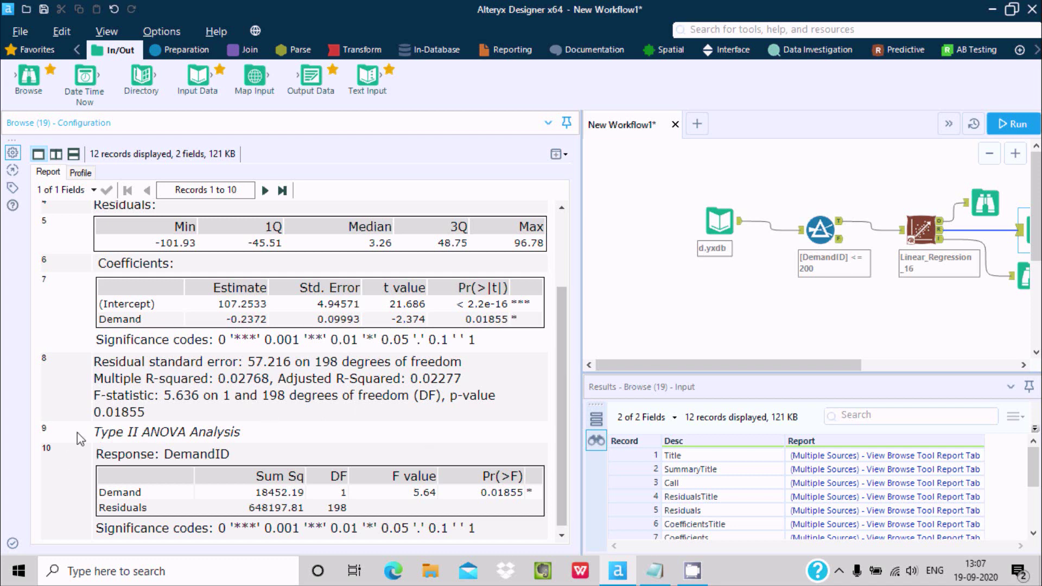
{"action": "scroll", "coordinate": [569, 347], "scroll_direction": "down", "scroll_amount": 1}
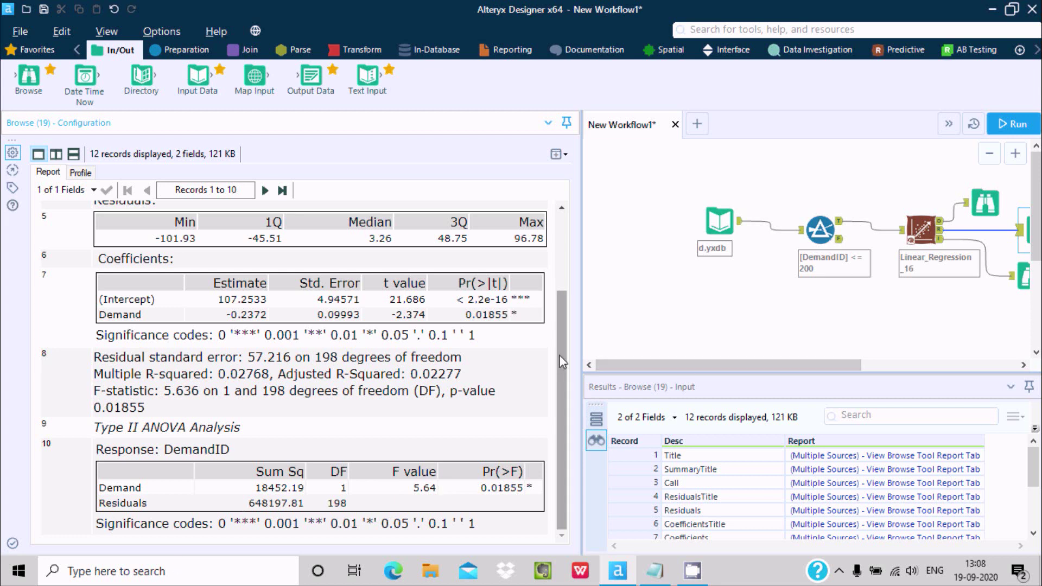
{"action": "left_click_drag", "start_coordinate": [565, 318], "coordinate": [567, 242]}
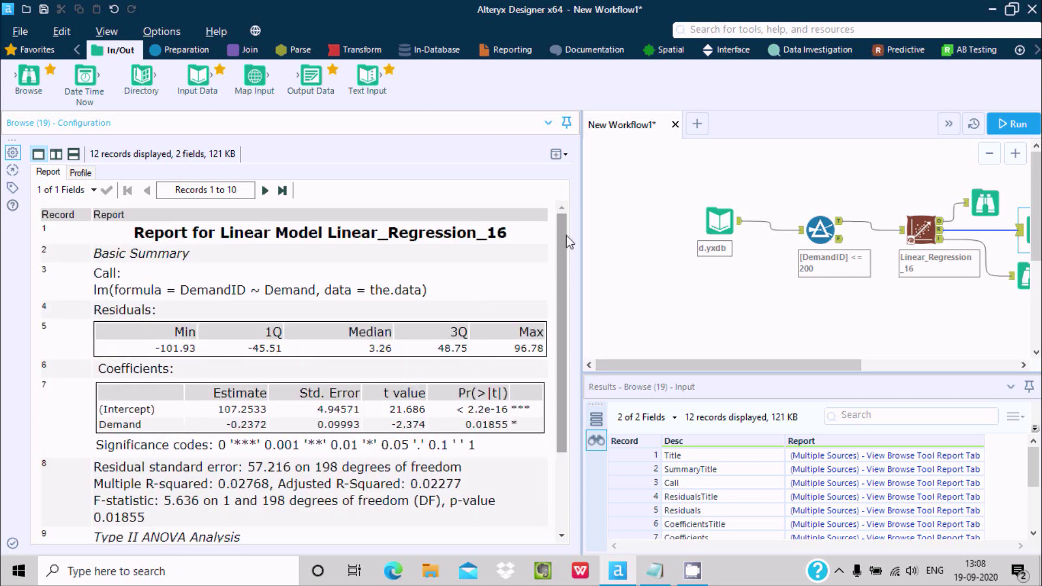
- View the interactive report from the regression's I output, including its variable estimates table
{"action": "left_click", "coordinate": [1024, 268]}
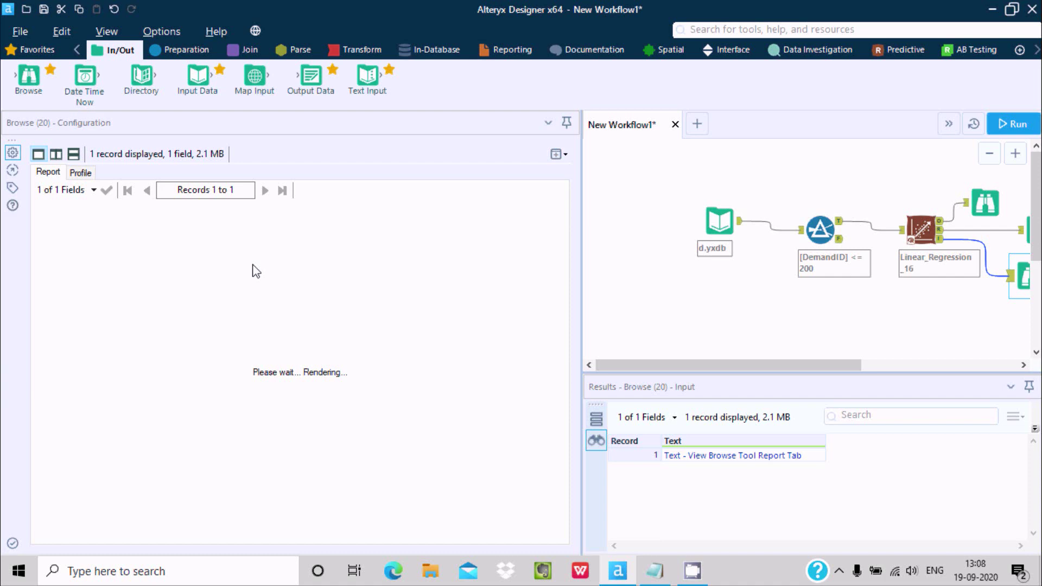
{"action": "left_click_drag", "start_coordinate": [564, 253], "coordinate": [560, 409]}
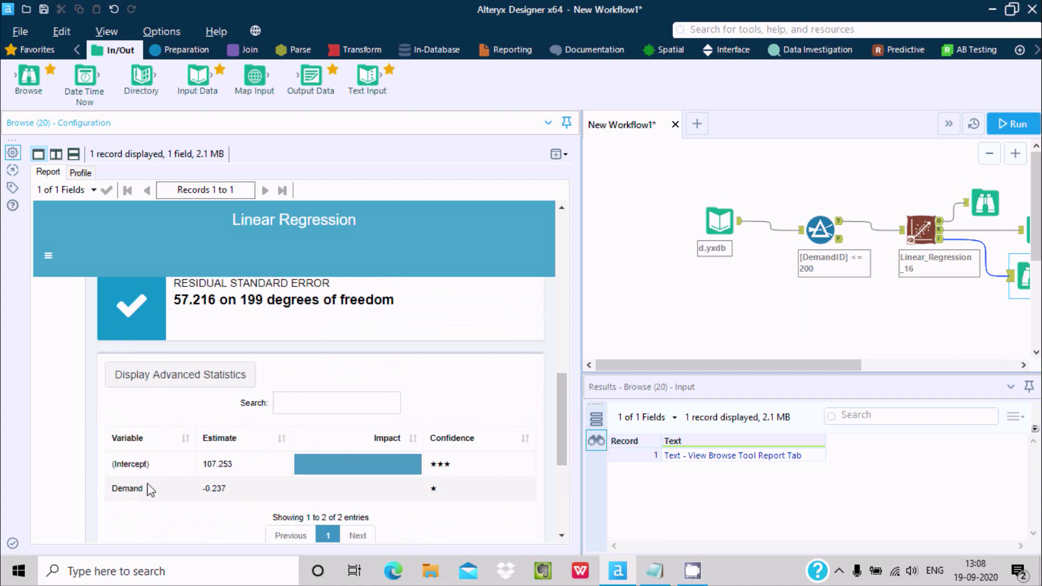
- Reconfigure the Linear Regression tool with Demand as the target variable and DemandID as the predictor variable
{"action": "left_click", "coordinate": [924, 223]}
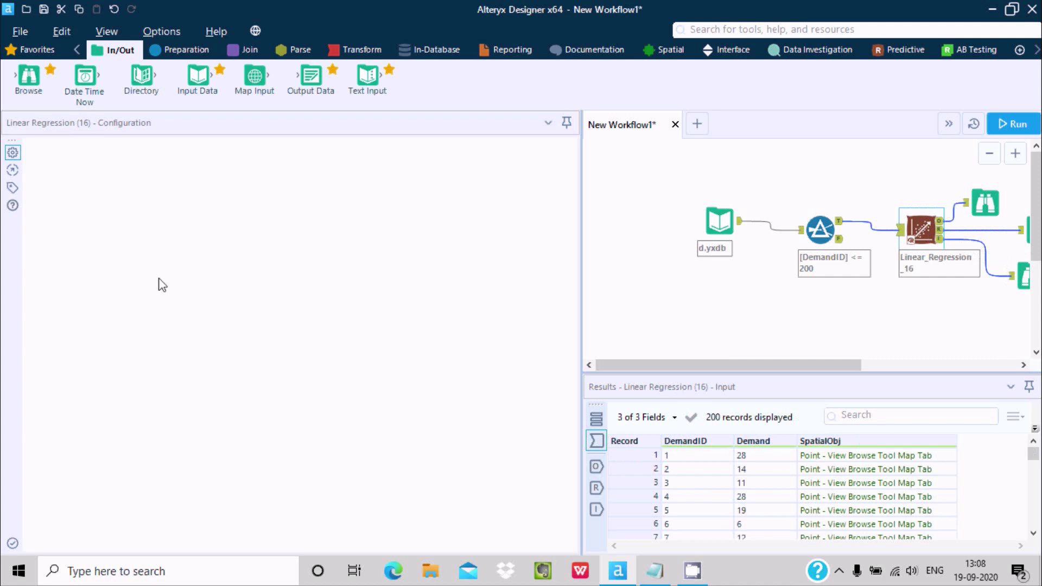
{"action": "left_click", "coordinate": [103, 252]}
{"action": "left_click", "coordinate": [100, 284]}
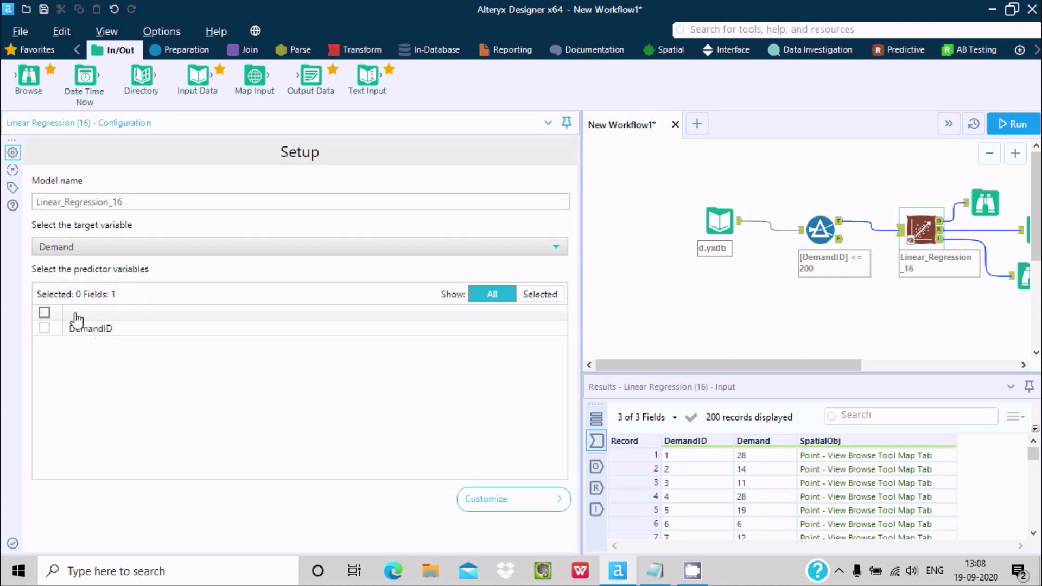
{"action": "left_click", "coordinate": [44, 329]}
- Run the workflow, enlarge the canvas area while it executes, and dismiss the completion message
{"action": "left_click", "coordinate": [1011, 125]}
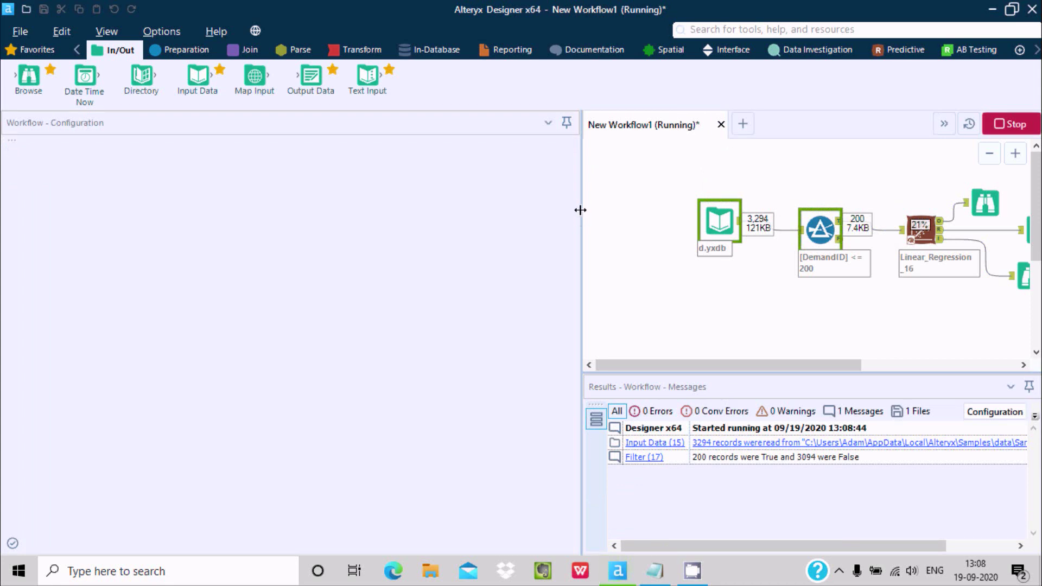
{"action": "left_click_drag", "start_coordinate": [581, 211], "coordinate": [495, 218]}
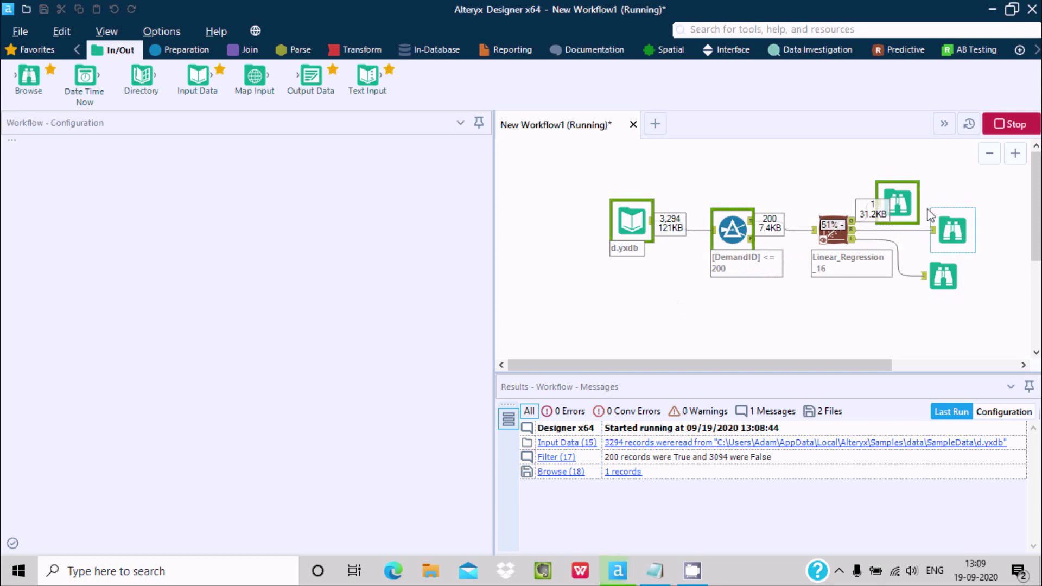
{"action": "left_click", "coordinate": [822, 238]}
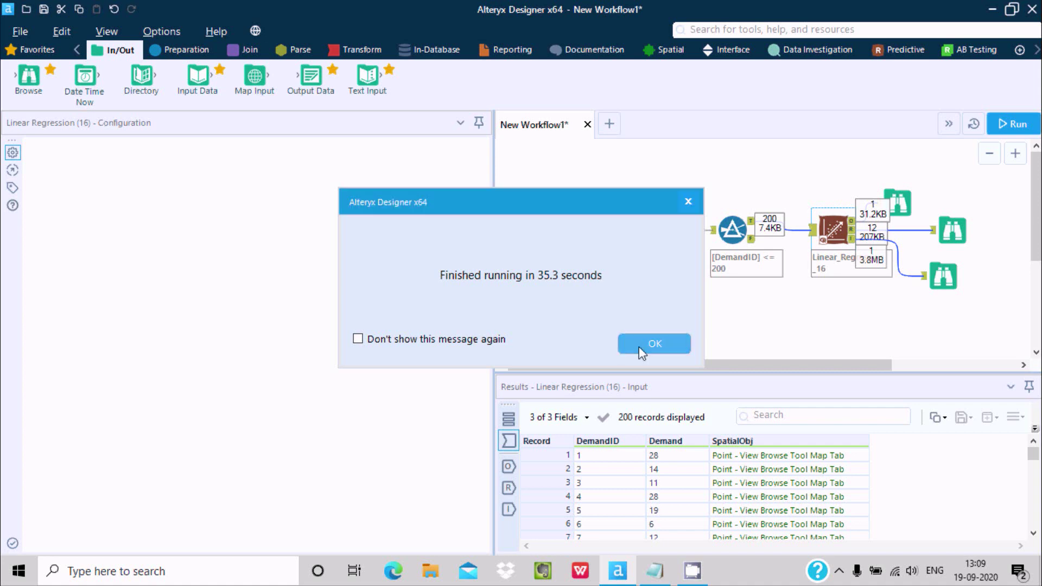
{"action": "left_click", "coordinate": [639, 347]}
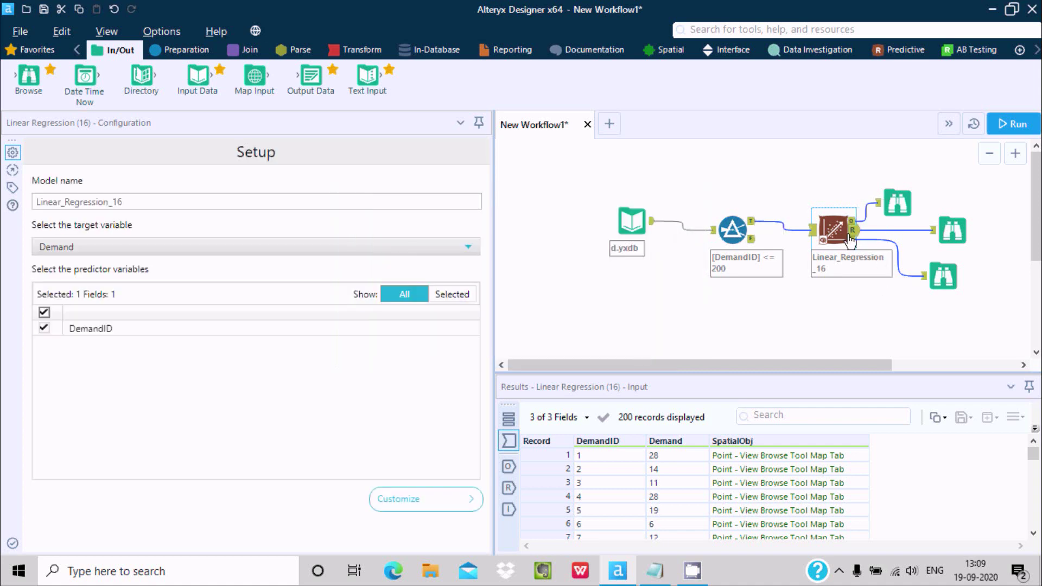
- Inspect the field metadata of the connection feeding Linear Regression and of its R, O and I output connections
{"action": "left_click", "coordinate": [791, 232]}
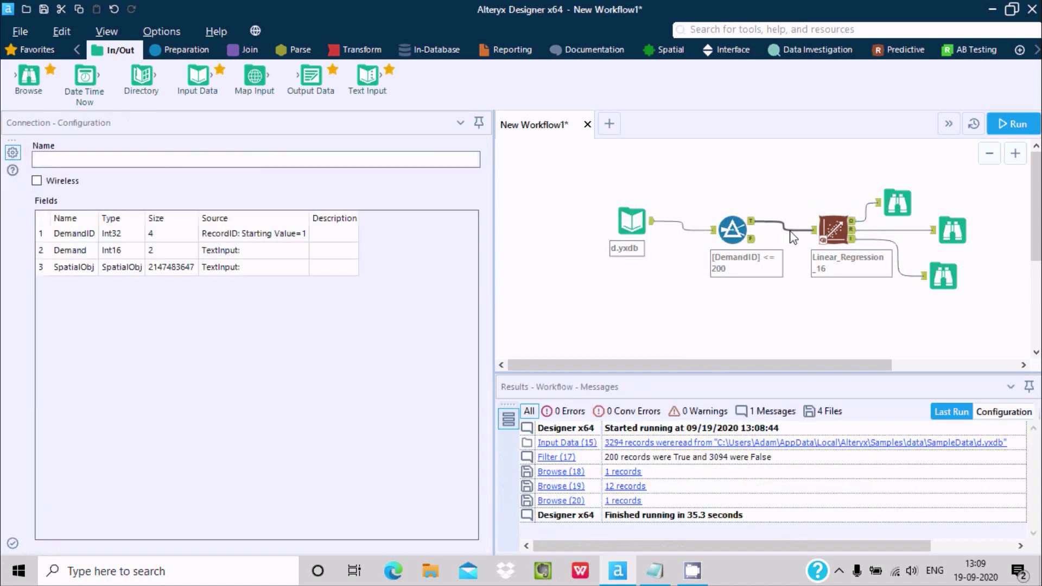
{"action": "left_click", "coordinate": [867, 232]}
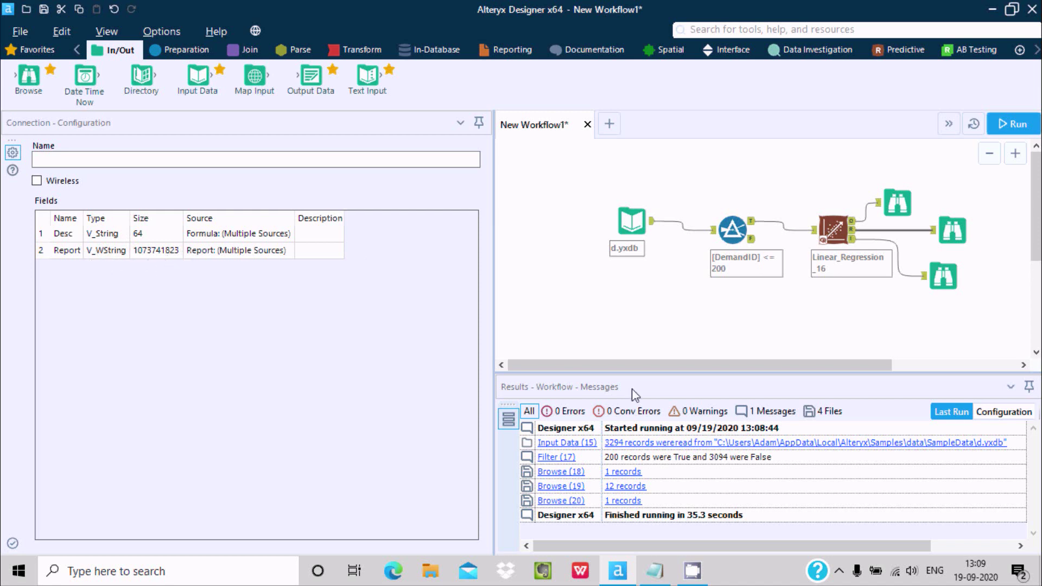
{"action": "left_click", "coordinate": [869, 213]}
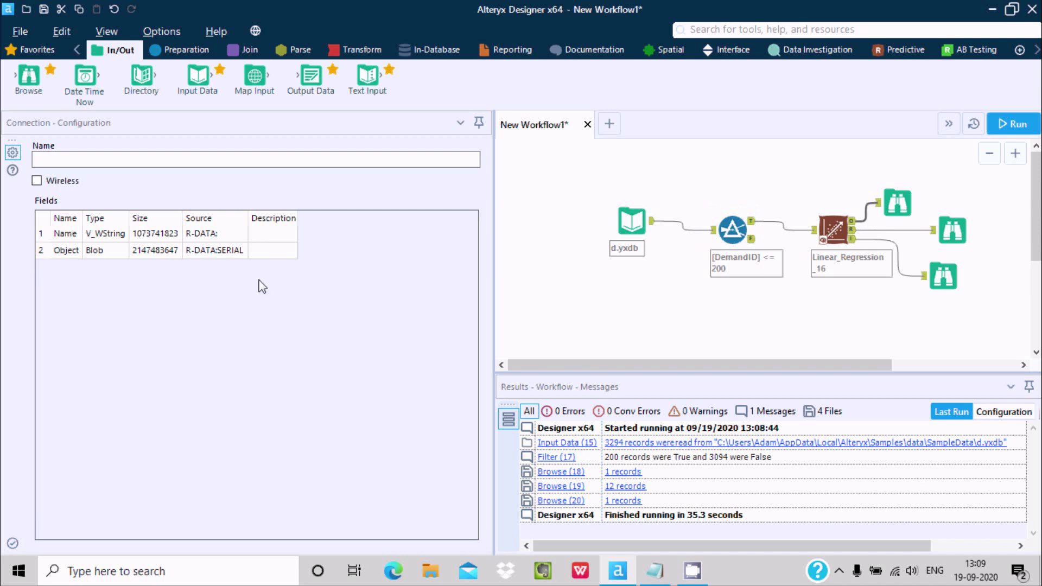
{"action": "left_click", "coordinate": [889, 249]}
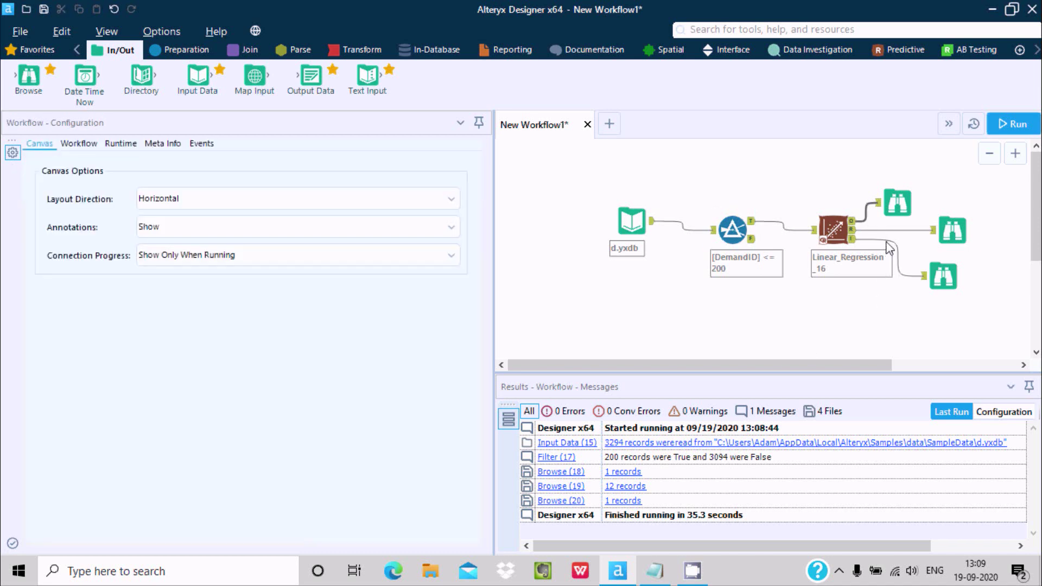
{"action": "left_click", "coordinate": [889, 247]}
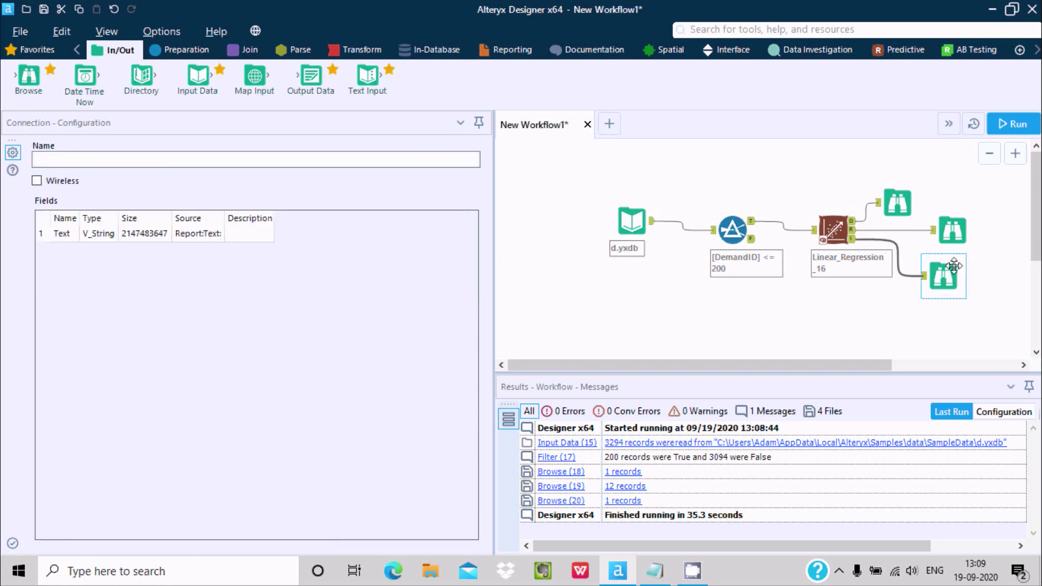
- Review the regenerated regression report from the R output, covering the Demand ~ DemandID formula, coefficients and ANOVA table
{"action": "left_click", "coordinate": [944, 235]}
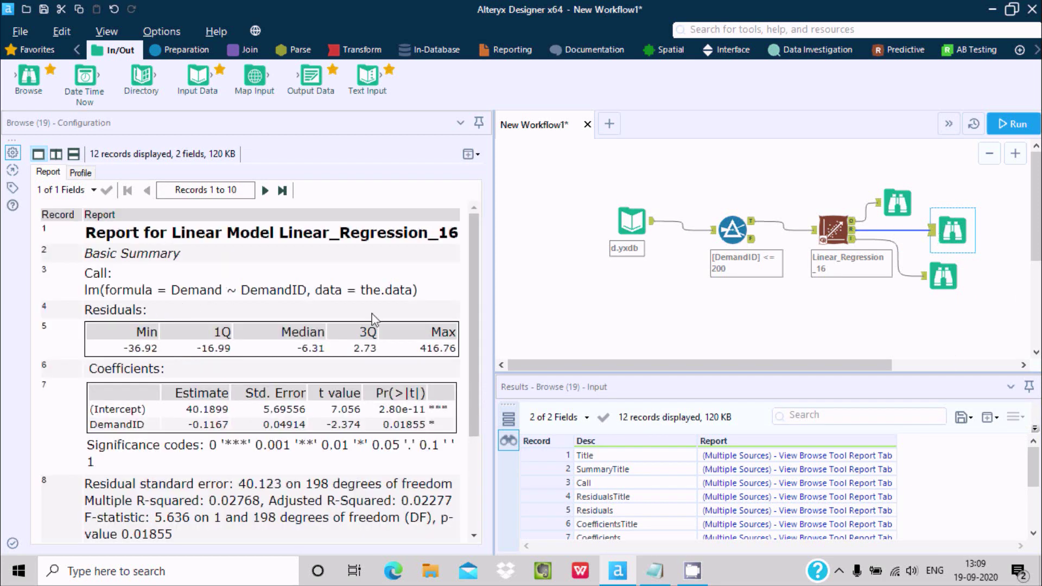
{"action": "scroll", "coordinate": [474, 294], "scroll_direction": "down", "scroll_amount": 2}
{"action": "scroll", "coordinate": [474, 298], "scroll_direction": "down", "scroll_amount": 3}
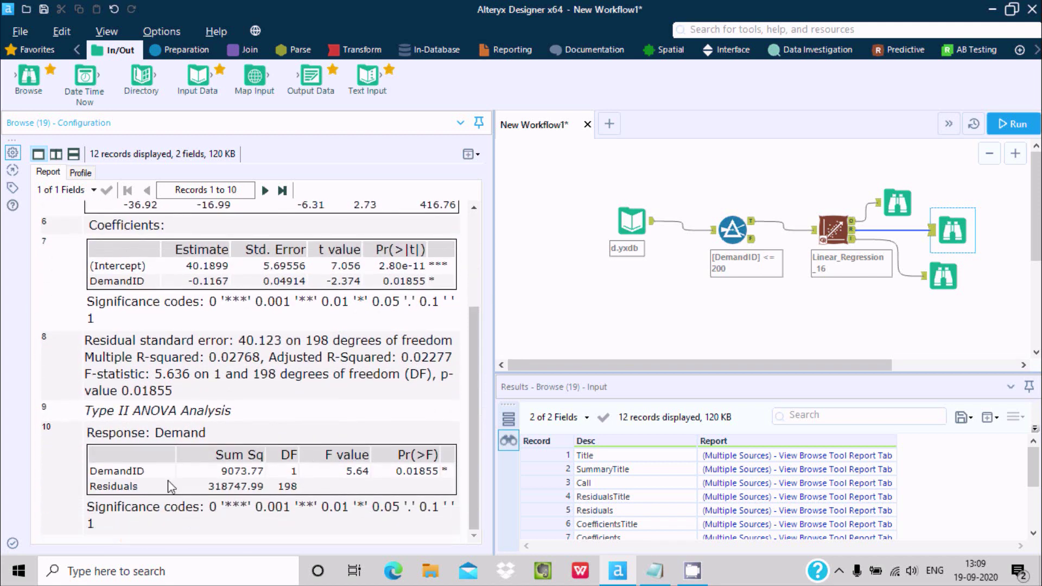
{"action": "left_click_drag", "start_coordinate": [477, 389], "coordinate": [479, 265]}
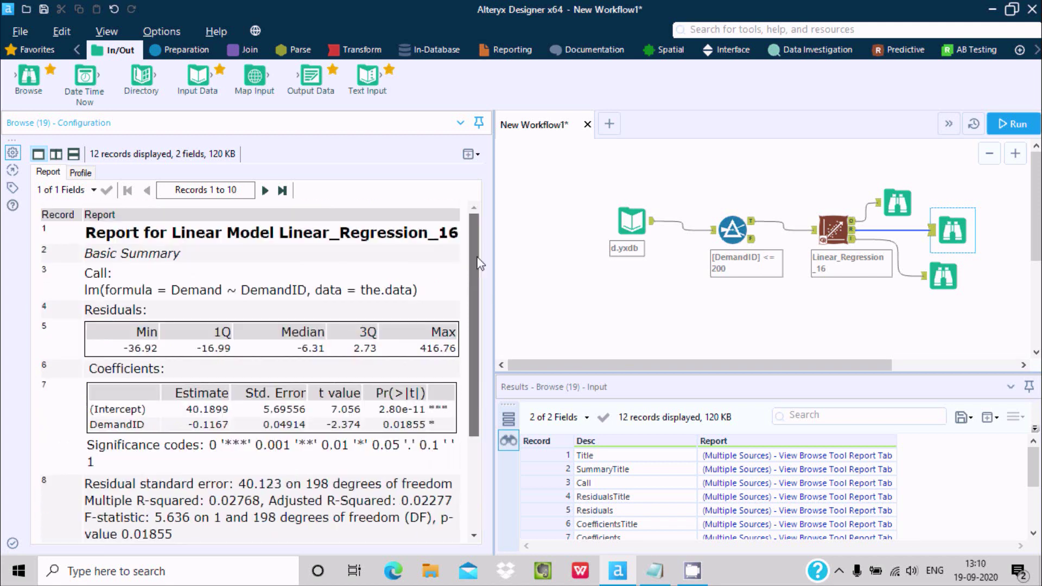